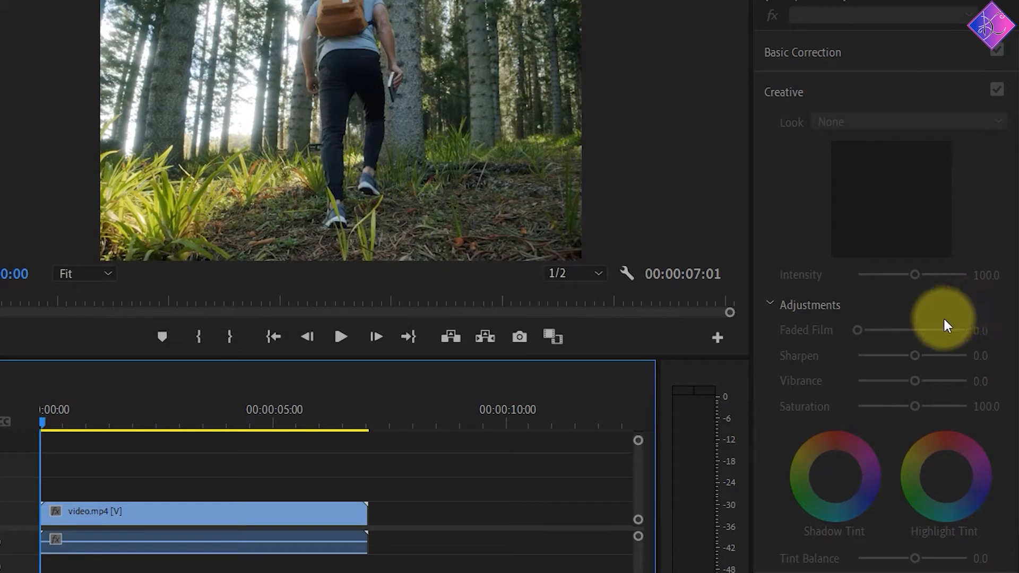
# Step: Apply the Monochrome Fuji ETERNA 250D Kodak 2395 creative look to the video.mp4 clip
pyautogui.click(168, 514)
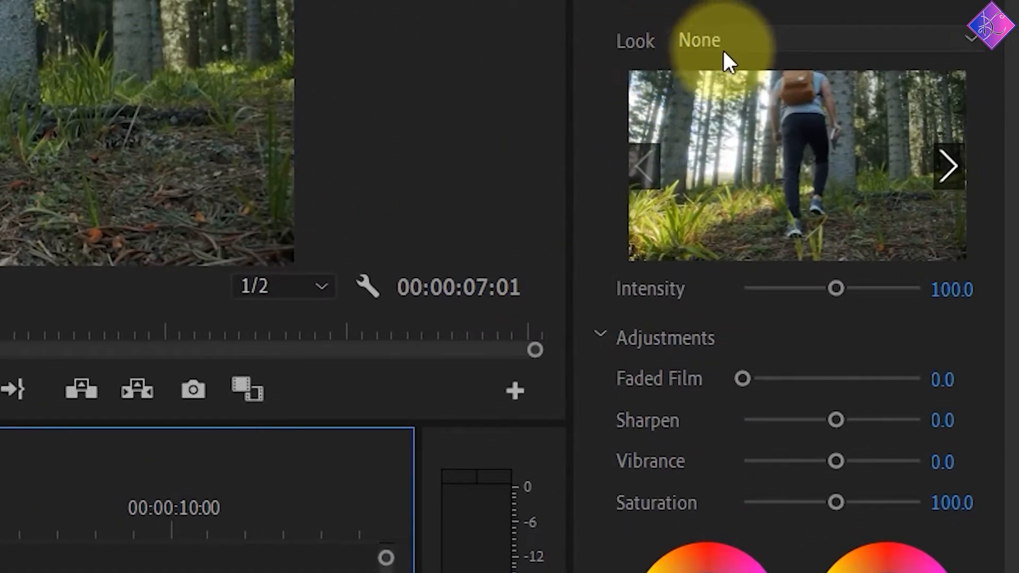
pyautogui.click(803, 39)
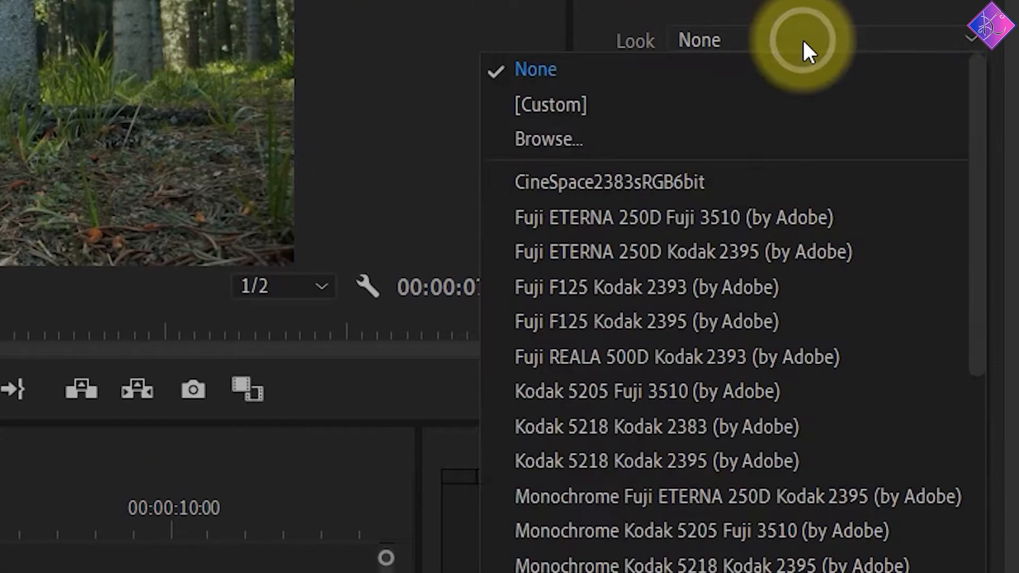
pyautogui.click(683, 498)
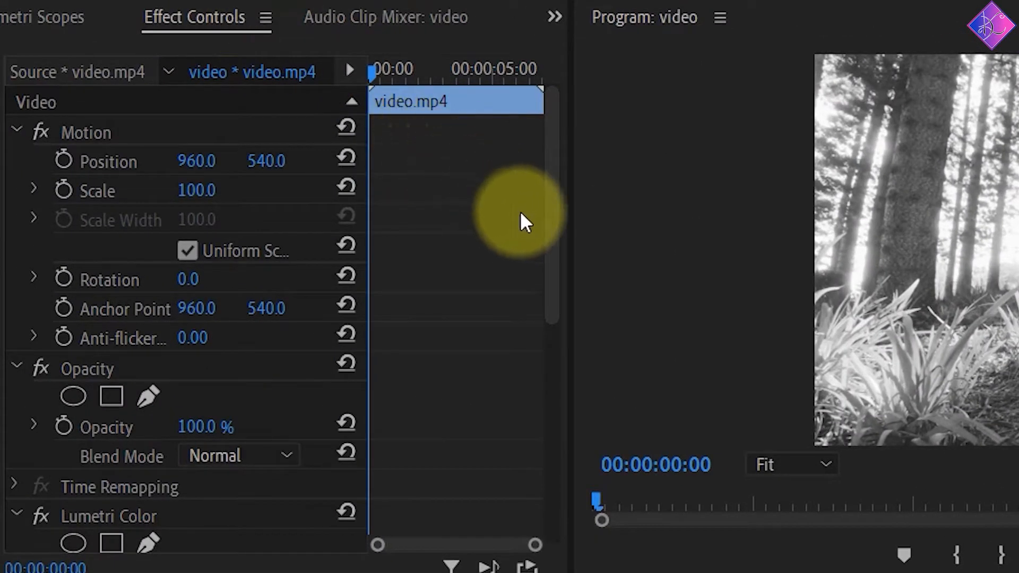
# Step: Set the Lumetri Color look's Intensity to 200 and turn on its animation at 00:00:00:00
pyautogui.moveTo(556, 222); pyautogui.dragTo(530, 397)
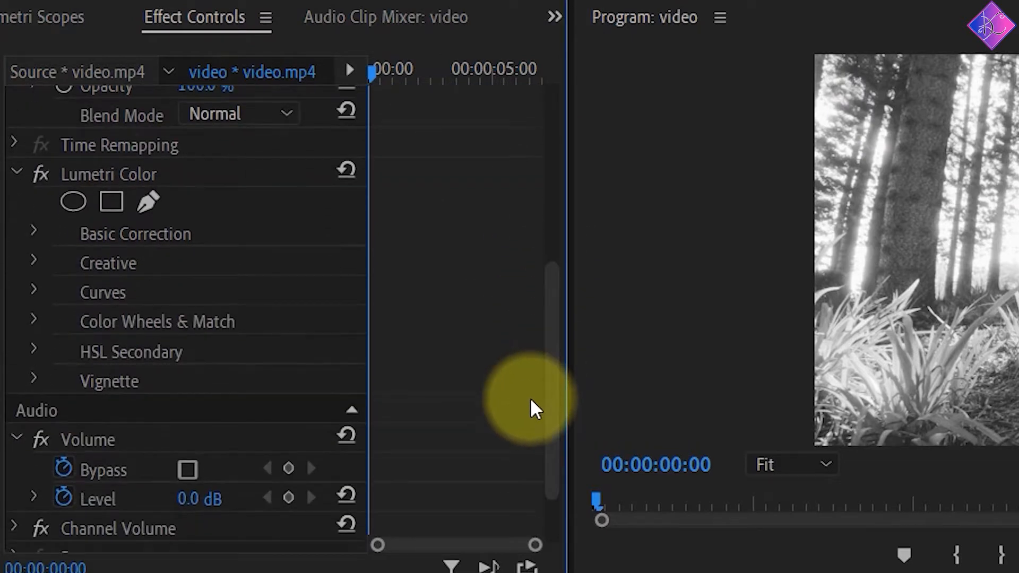
pyautogui.click(36, 261)
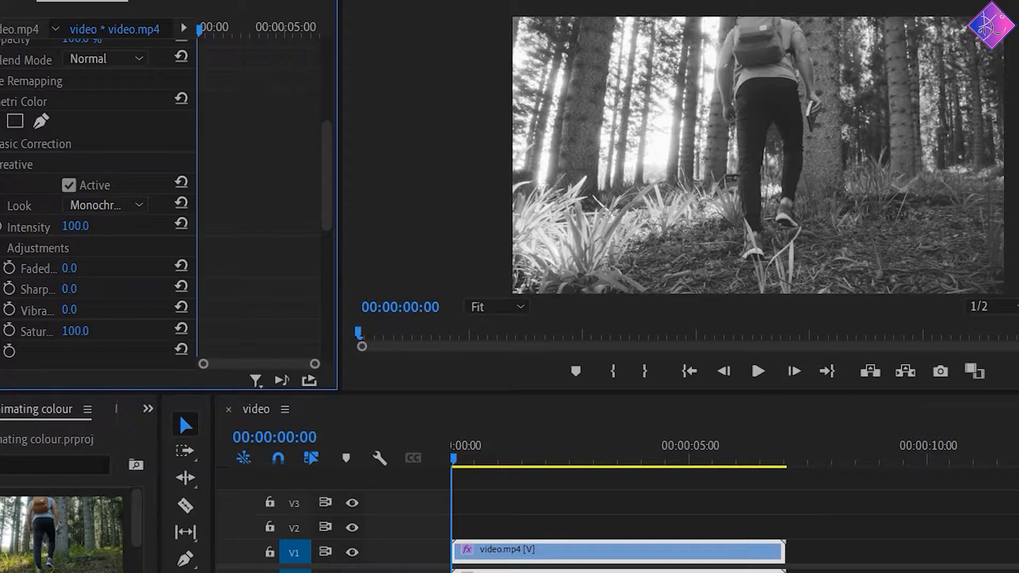
pyautogui.moveTo(222, 361); pyautogui.dragTo(149, 361)
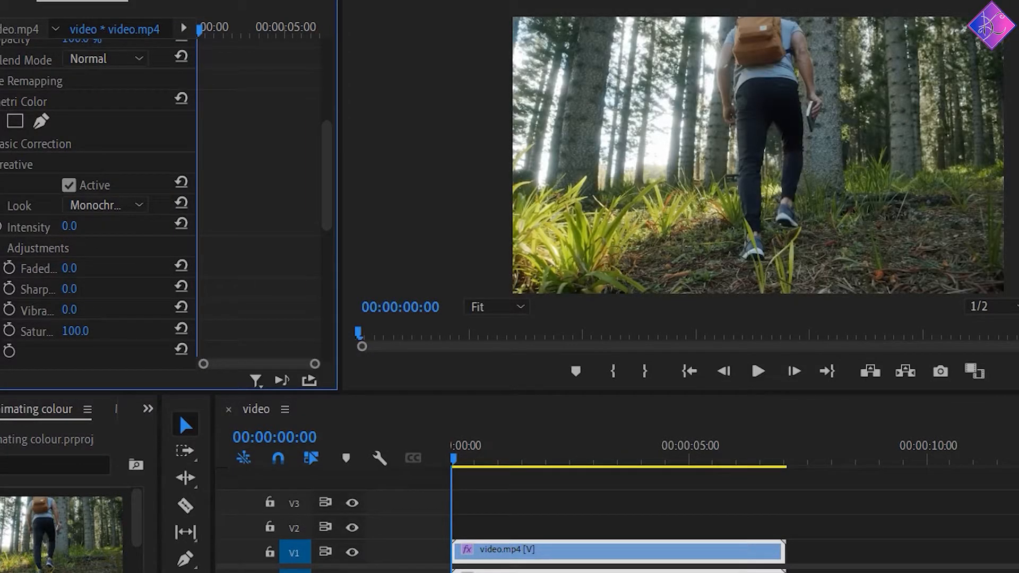
pyautogui.moveTo(71, 226); pyautogui.dragTo(217, 226)
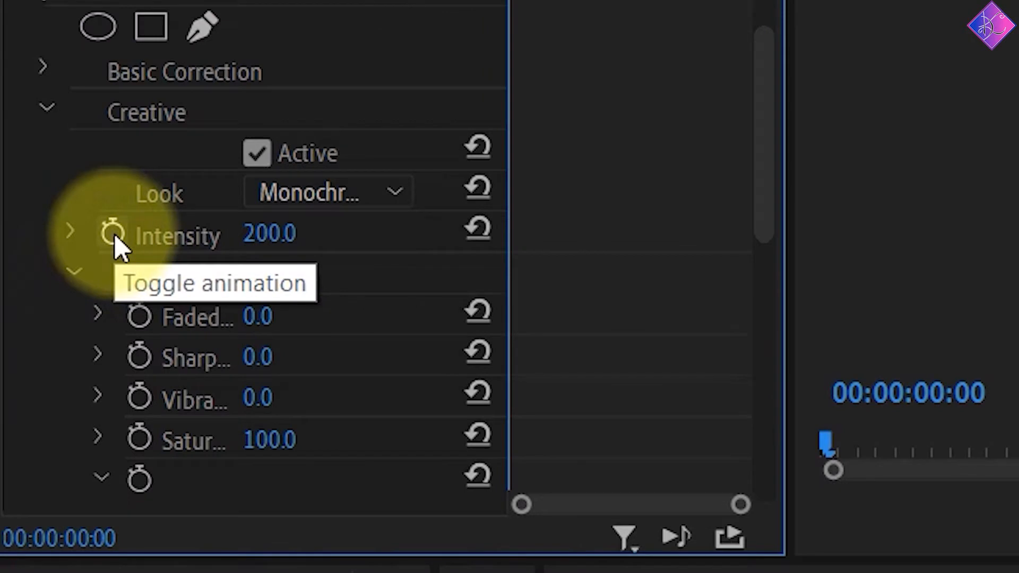
pyautogui.click(113, 233)
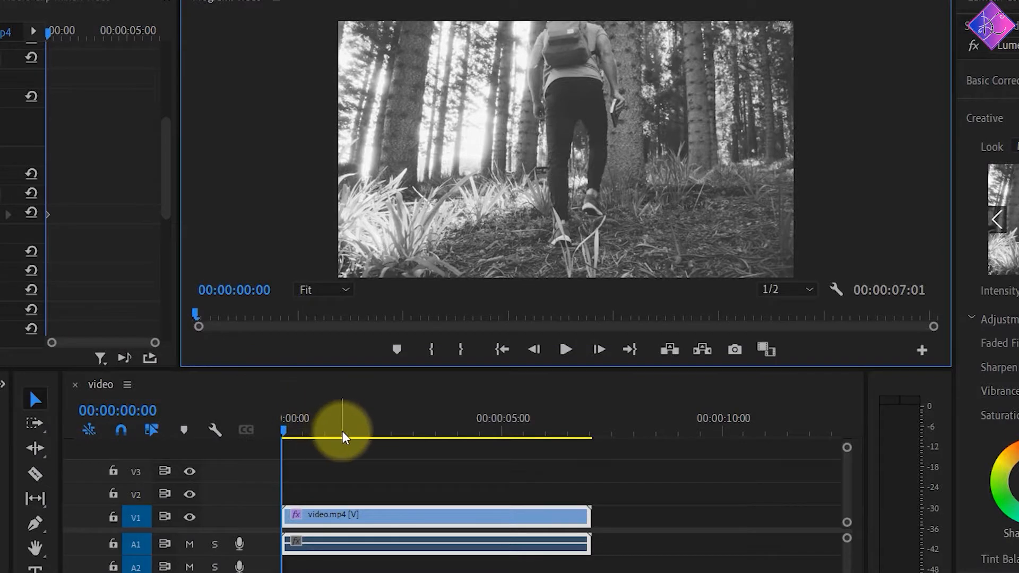
# Step: Add look Intensity keyframes of 0 at 00:00:01:12 and 200 at 00:00:03:09
pyautogui.click(342, 431)
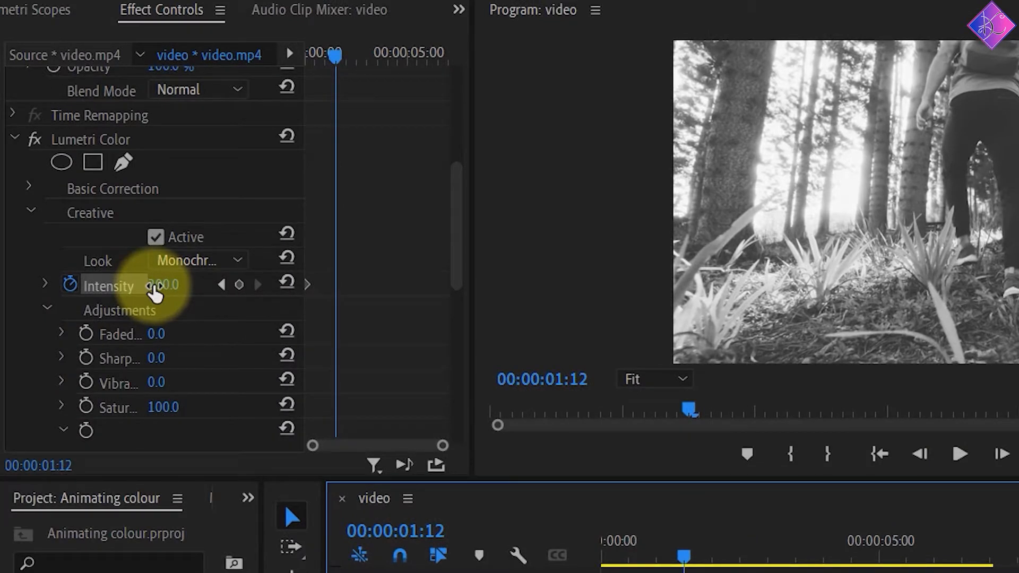
pyautogui.moveTo(153, 287); pyautogui.dragTo(181, 286)
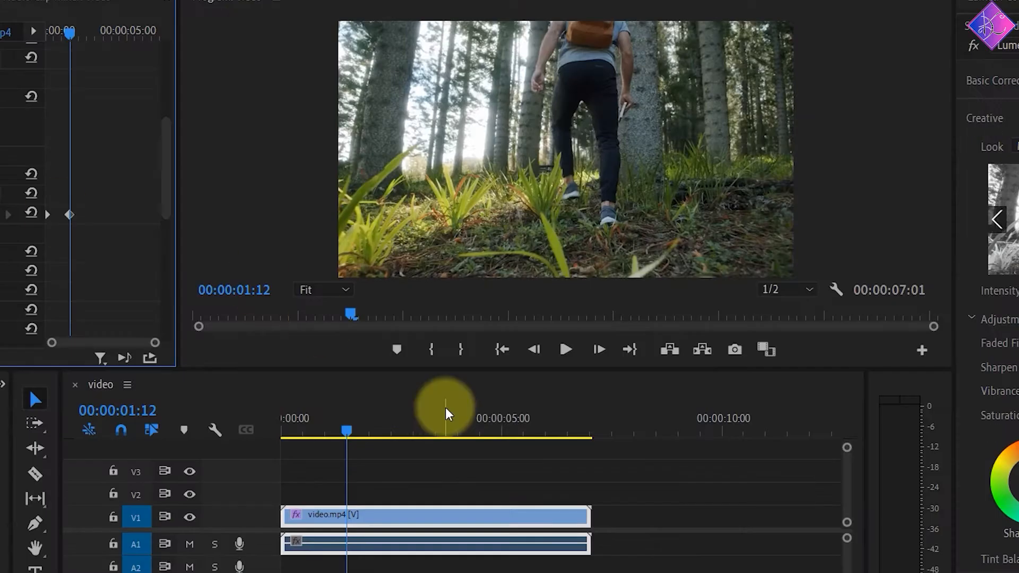
pyautogui.click(432, 438)
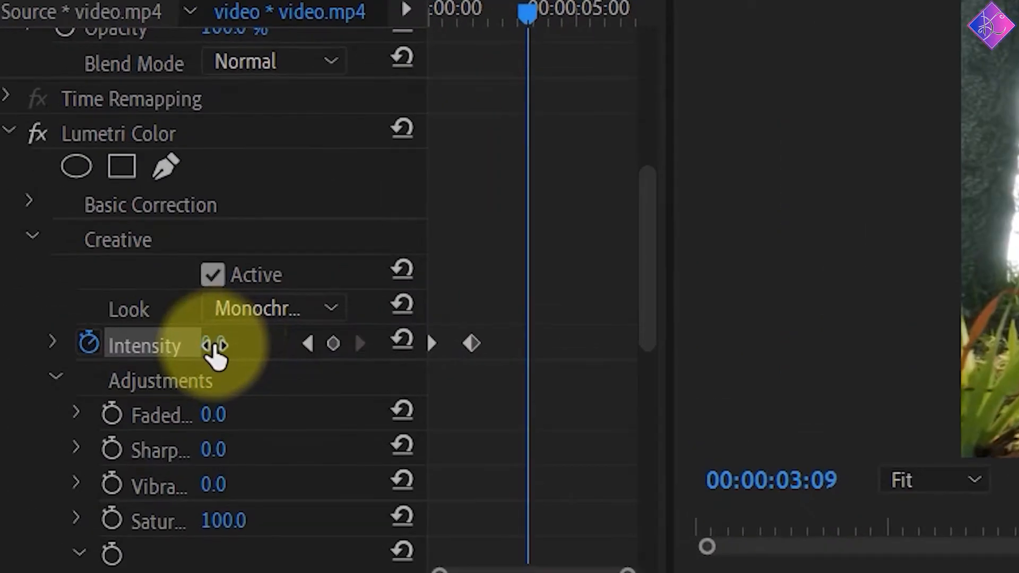
pyautogui.moveTo(215, 352); pyautogui.dragTo(249, 348)
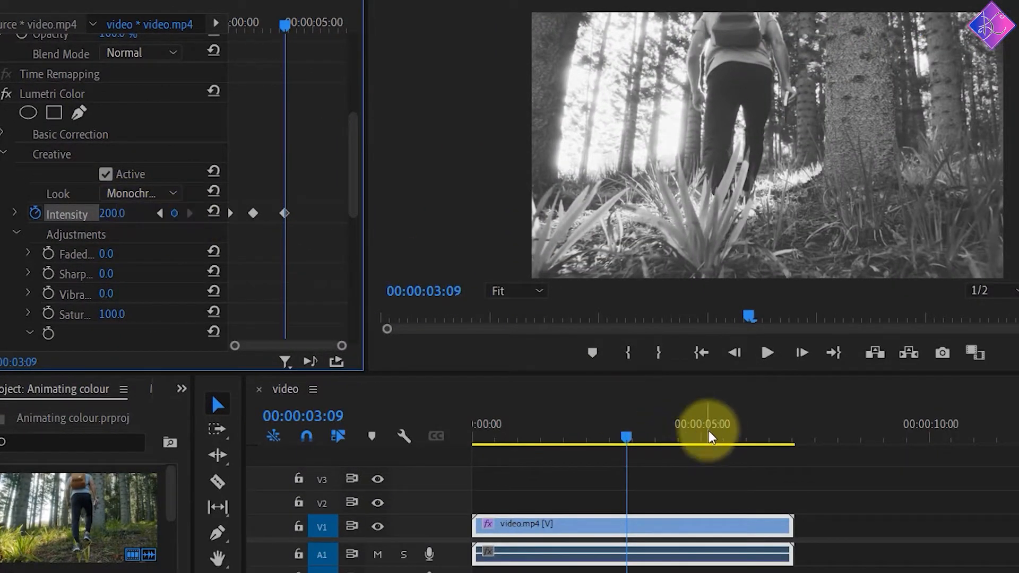
# Step: Add look Intensity keyframes of 0 at 00:00:05:05 and 200 at 00:00:06:23, and return to the start for playback
pyautogui.click(710, 436)
pyautogui.moveTo(113, 213)
pyautogui.mouseDown()
pyautogui.moveTo(96, 213)
pyautogui.moveTo(126, 212)
pyautogui.mouseUp()
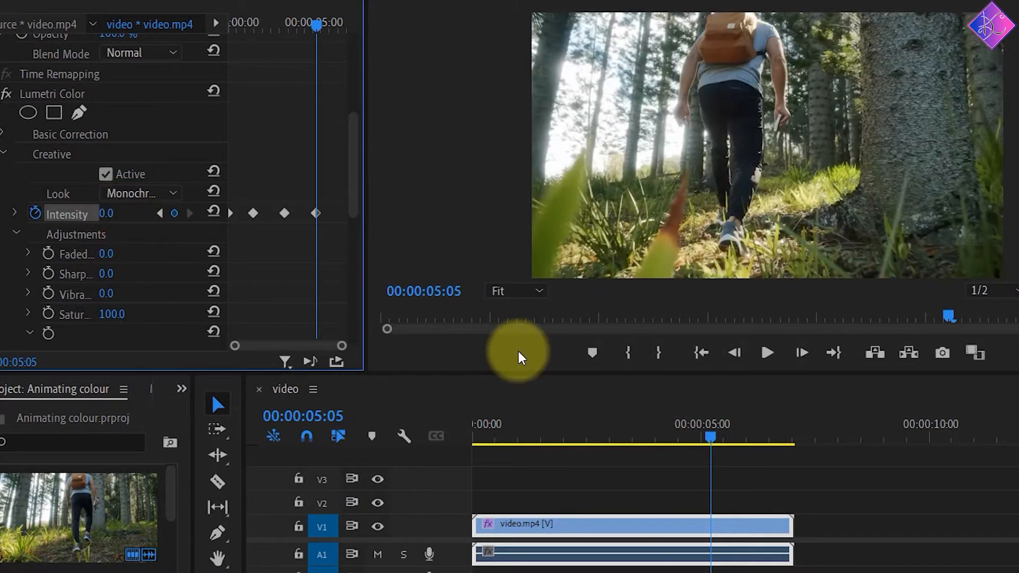
pyautogui.press('End')
pyautogui.click(735, 353)
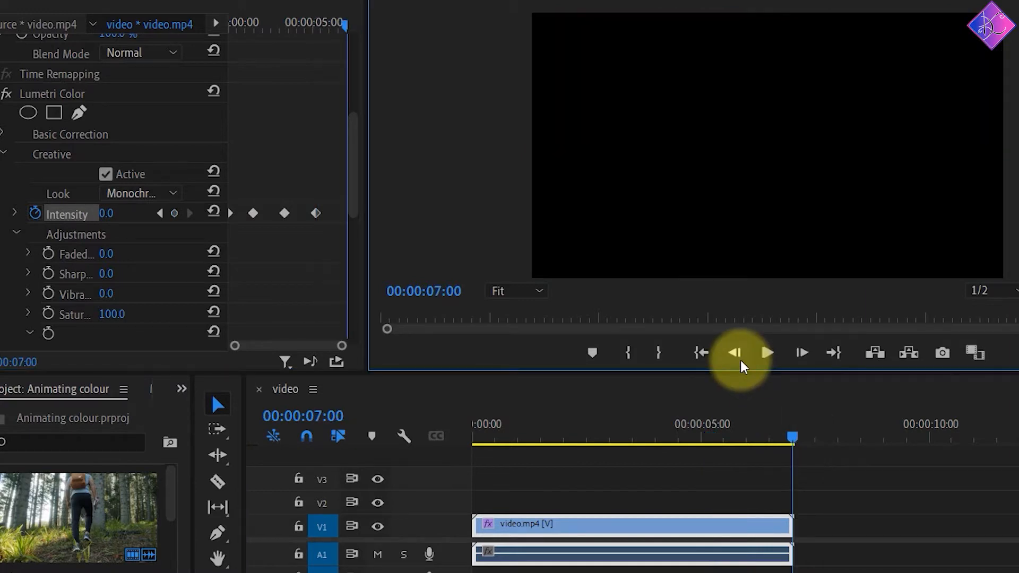
pyautogui.click(734, 353)
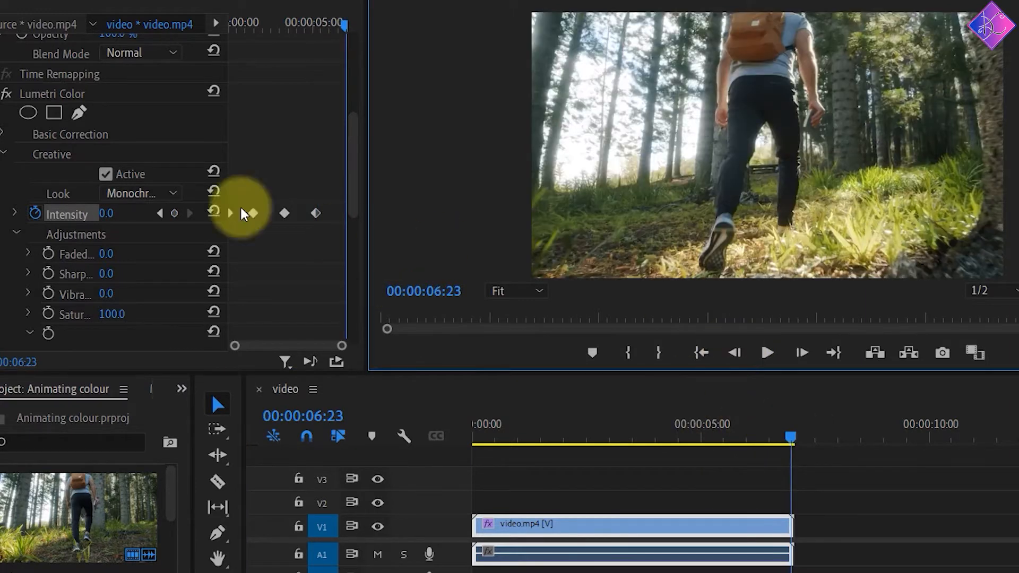
pyautogui.moveTo(109, 215); pyautogui.dragTo(125, 213)
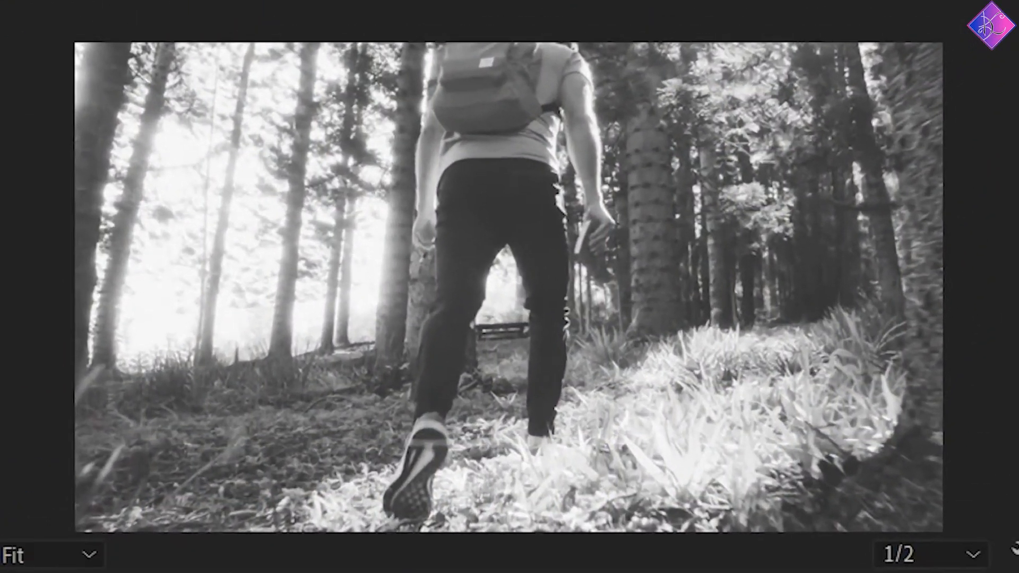
pyautogui.click(701, 353)
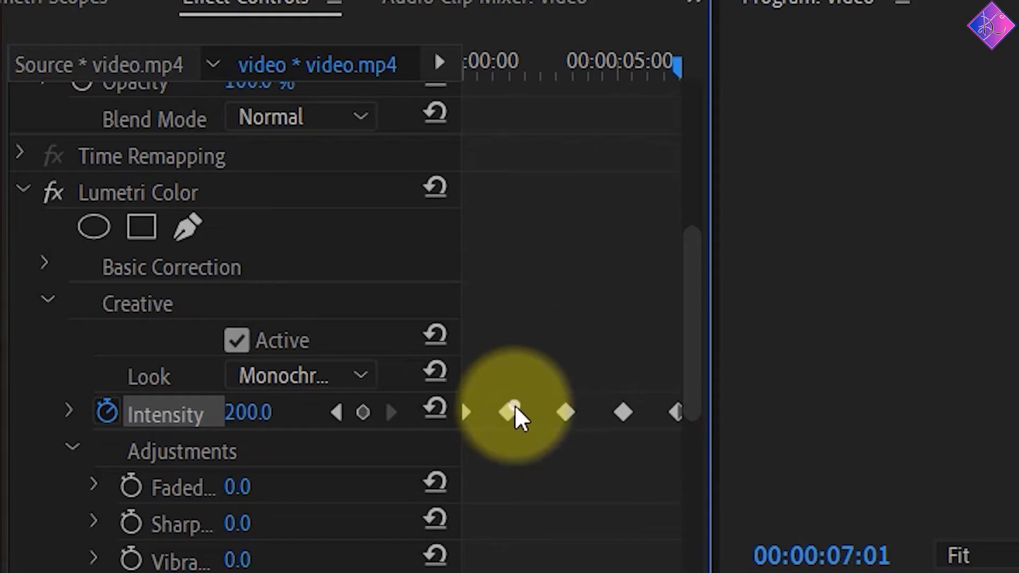
# Step: Move the second to fifth Intensity keyframes earlier so that all five sit closer together
pyautogui.moveTo(513, 407); pyautogui.dragTo(496, 408)
pyautogui.click(566, 411)
pyautogui.moveTo(565, 412); pyautogui.dragTo(534, 412)
pyautogui.moveTo(623, 412); pyautogui.dragTo(568, 412)
pyautogui.moveTo(675, 411); pyautogui.dragTo(607, 410)
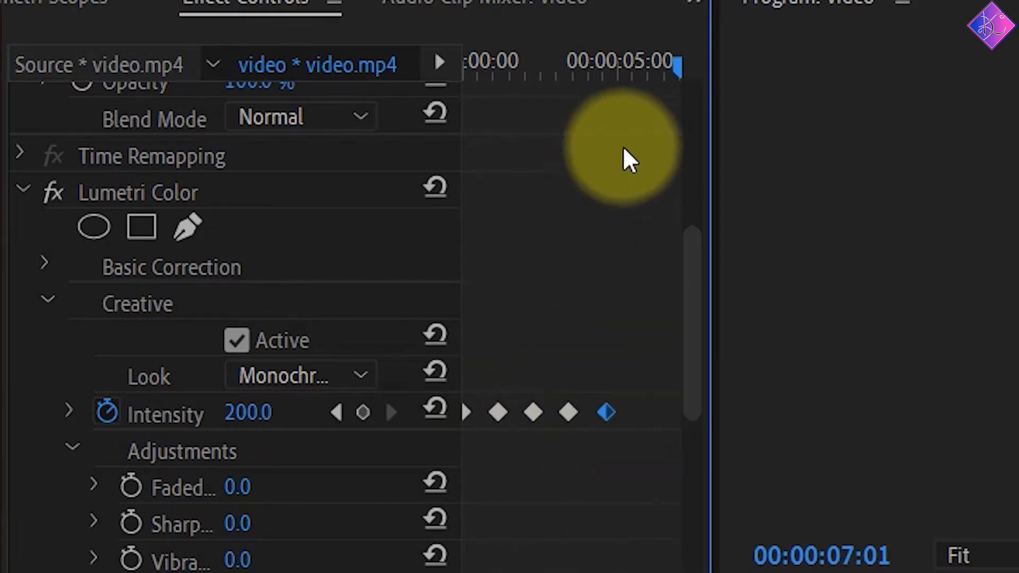
# Step: Continue the Intensity animation with a keyframe of 0 at 00:00:05:17 and a raised one at 00:00:06:20
pyautogui.click(651, 63)
pyautogui.moveTo(652, 61); pyautogui.dragTo(640, 62)
pyautogui.moveTo(248, 412); pyautogui.dragTo(169, 412)
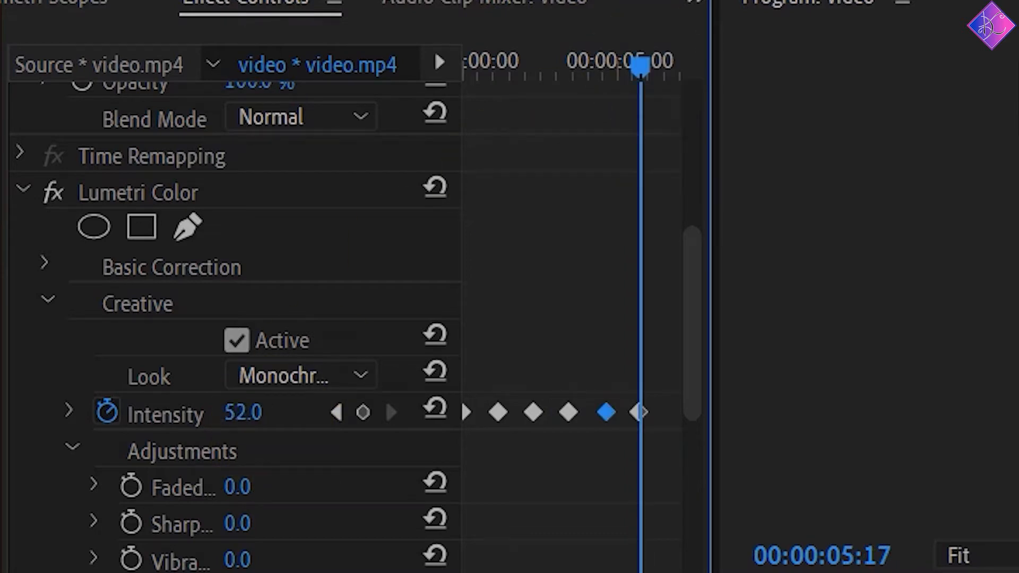
pyautogui.click(676, 67)
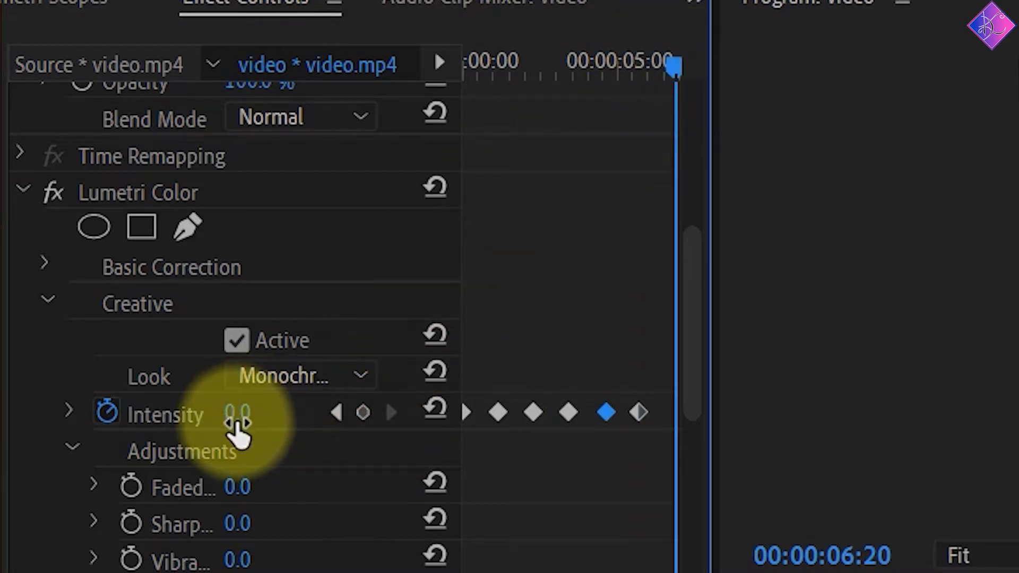
pyautogui.moveTo(236, 419); pyautogui.dragTo(343, 419)
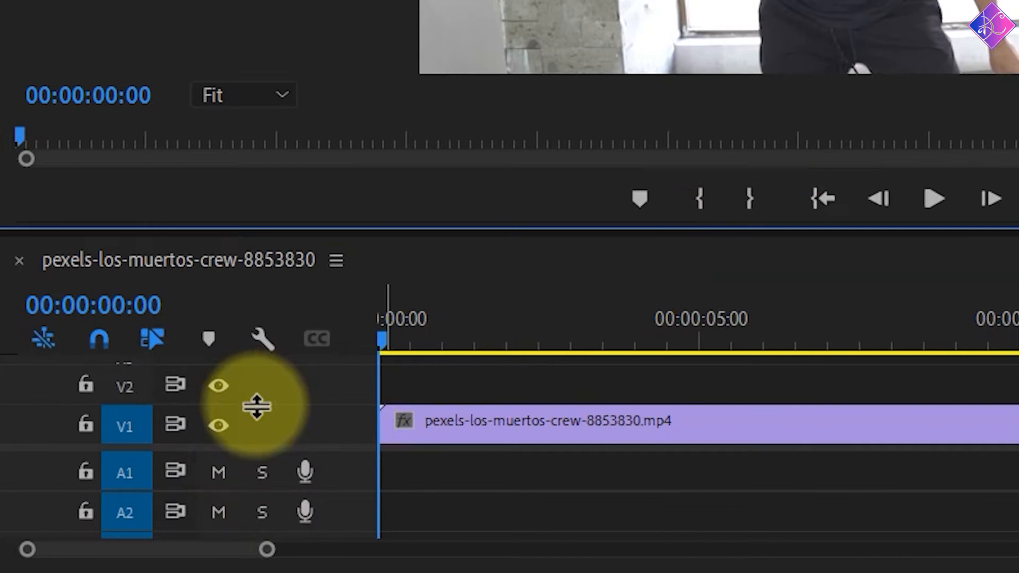
# Step: Enlarge the V1 track and show the Time Remapping Speed line on the pexels-los-muertos-crew-8853830.mp4 clip
pyautogui.moveTo(256, 407); pyautogui.dragTo(258, 334)
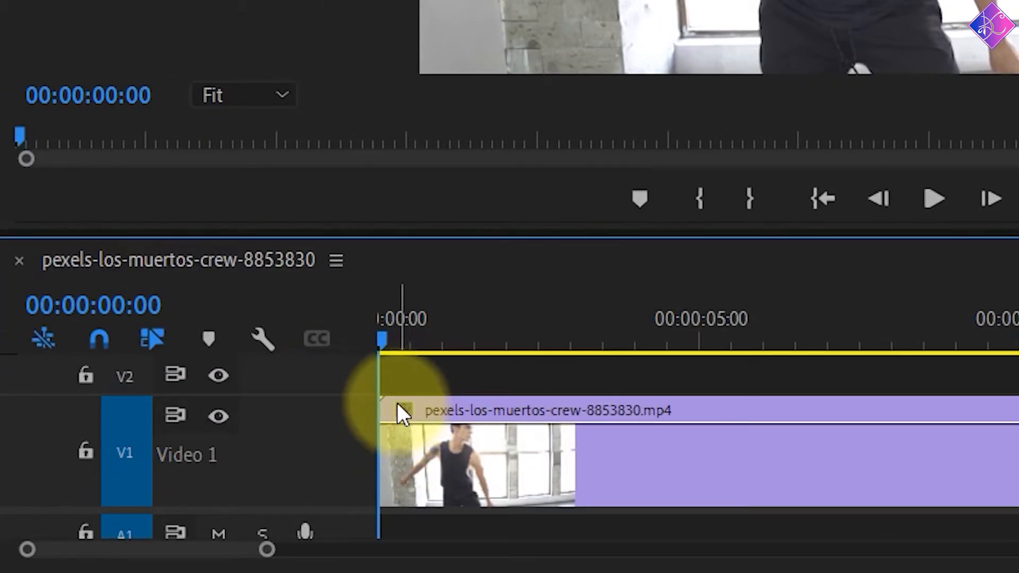
pyautogui.rightClick(404, 411)
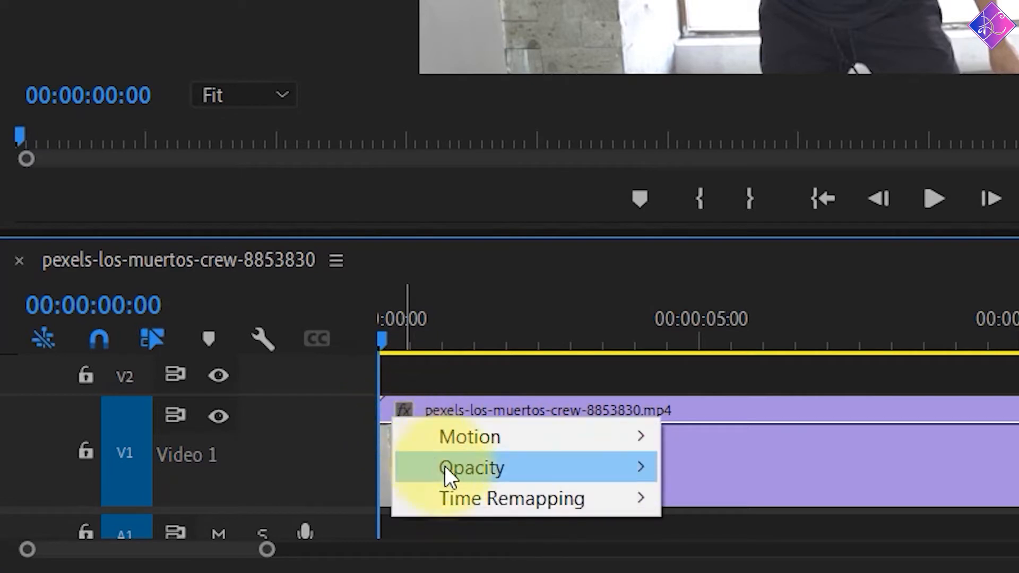
pyautogui.moveTo(530, 498)
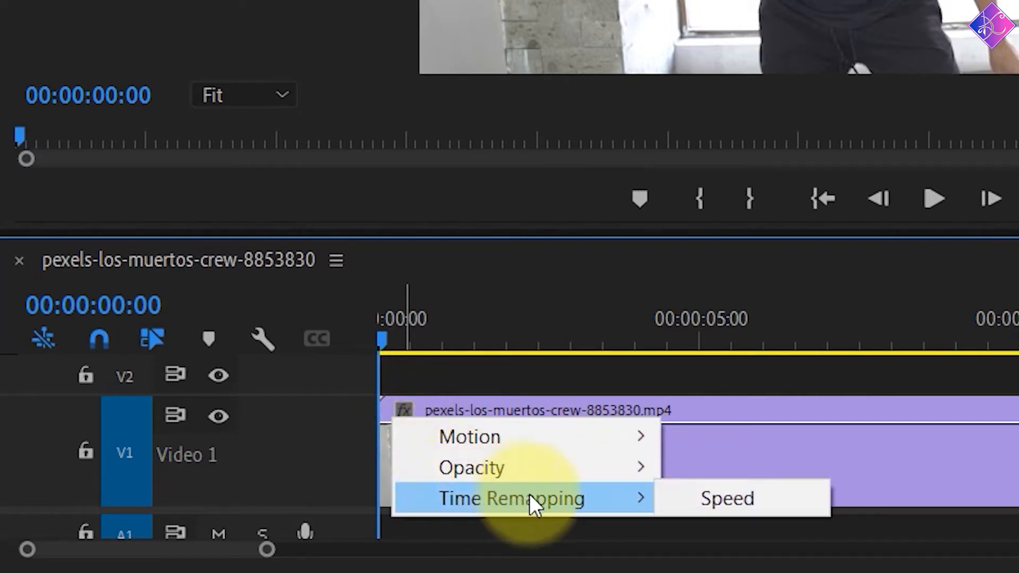
pyautogui.click(718, 494)
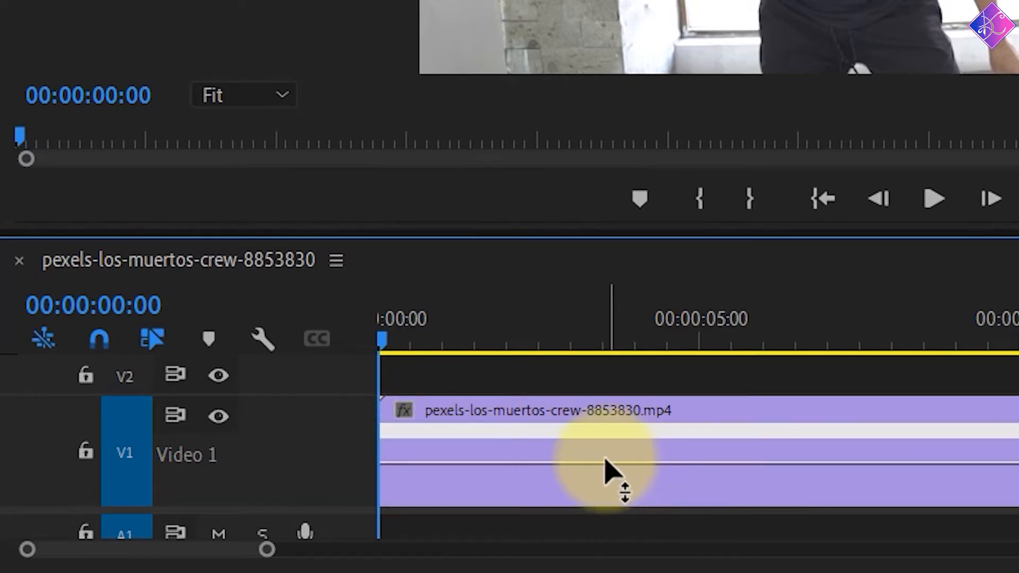
# Step: Try a faster and a slower time-remapping speed for the whole dance clip and undo both changes
pyautogui.moveTo(605, 464)
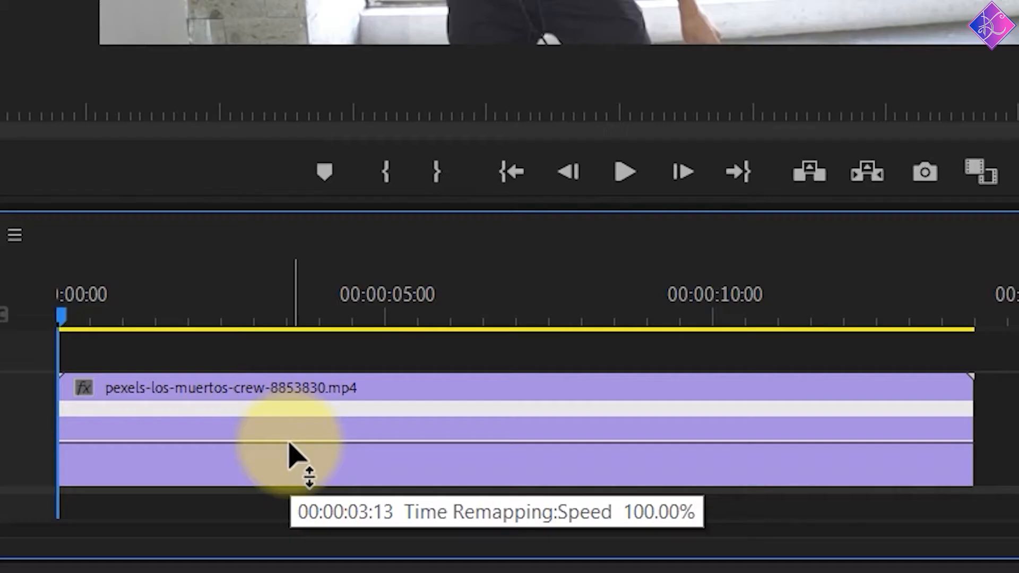
pyautogui.moveTo(63, 324); pyautogui.dragTo(64, 313)
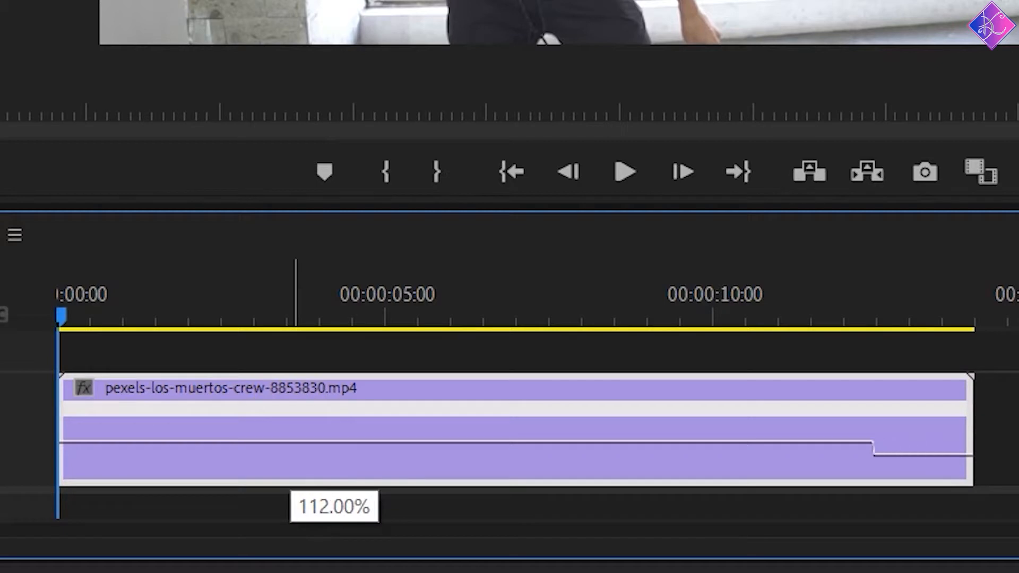
pyautogui.moveTo(296, 442); pyautogui.dragTo(302, 438)
pyautogui.moveTo(318, 438); pyautogui.dragTo(319, 436)
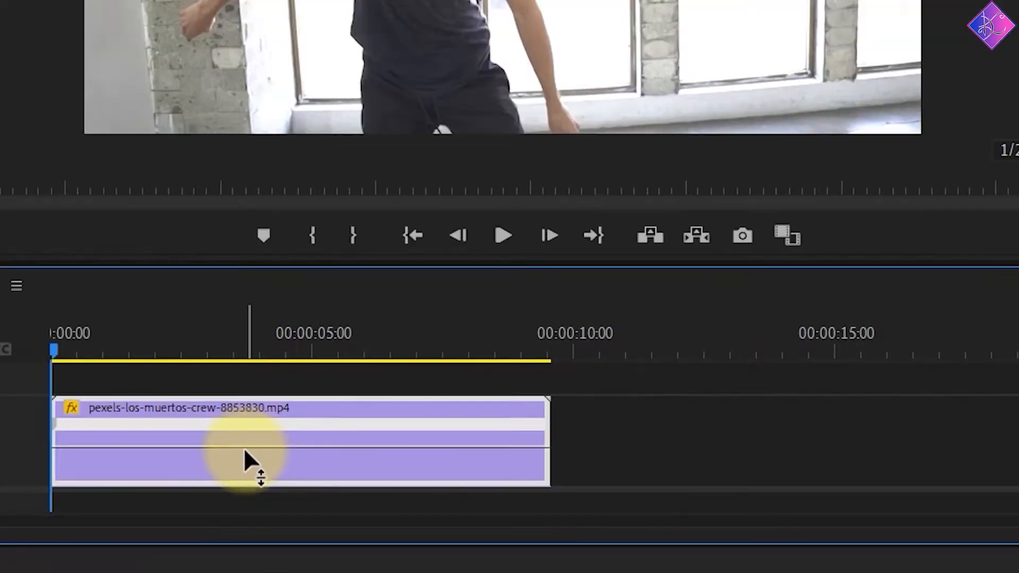
pyautogui.moveTo(244, 449)
pyautogui.moveTo(244, 448); pyautogui.dragTo(247, 536)
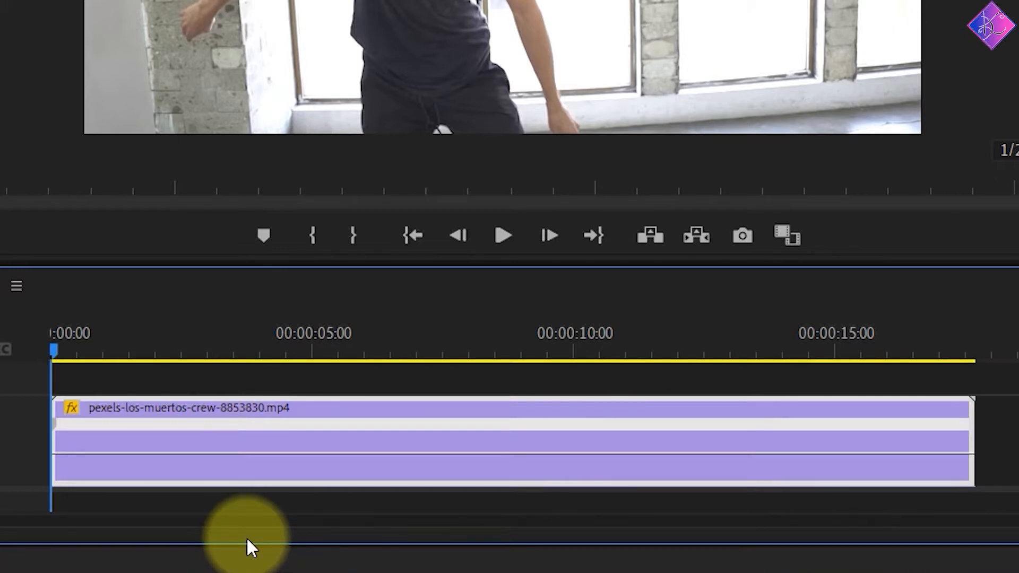
pyautogui.hotkey('ctrl', 'z')
pyautogui.hotkey('ctrl', 'z')
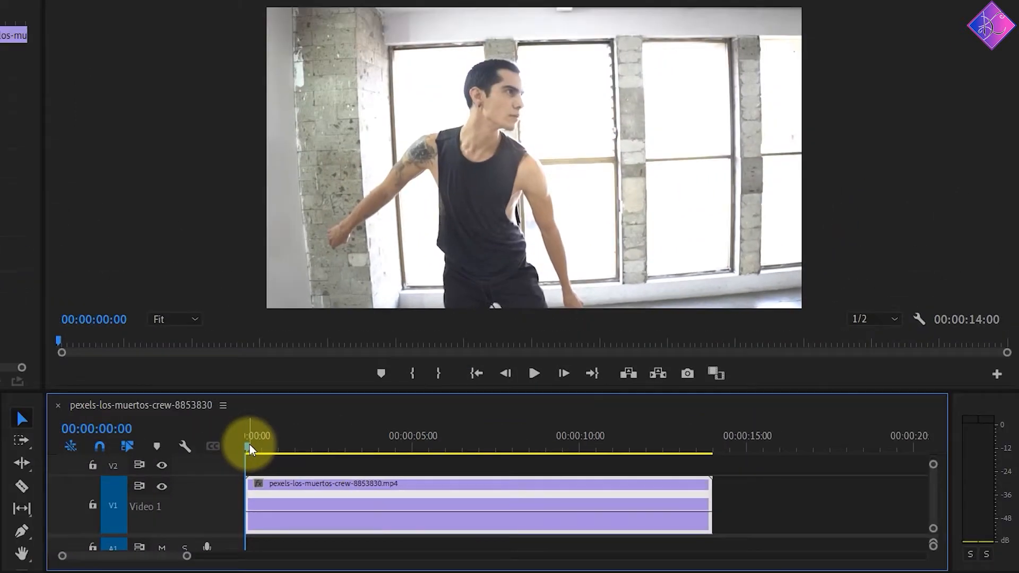
# Step: Add a time-remapping speed keyframe at 00:00:02:20 on the dance clip with the Pen tool
pyautogui.moveTo(57, 346); pyautogui.dragTo(132, 352)
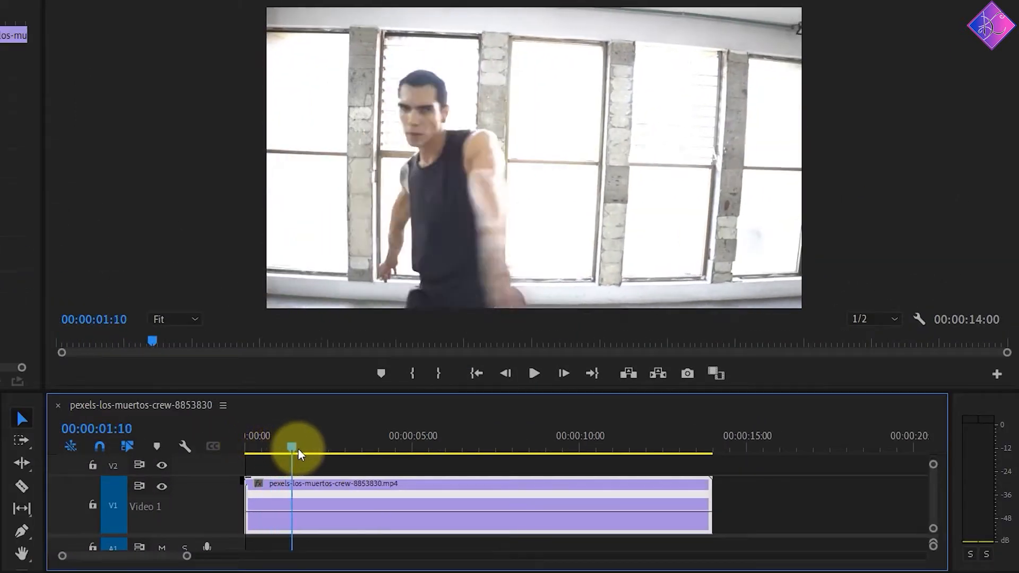
pyautogui.moveTo(298, 448); pyautogui.dragTo(346, 441)
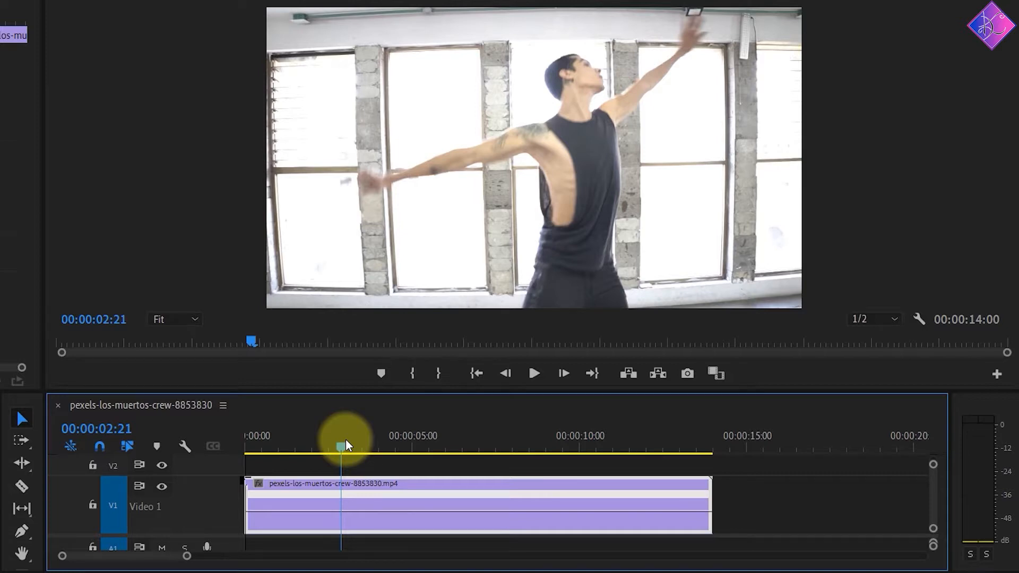
pyautogui.press('Left')
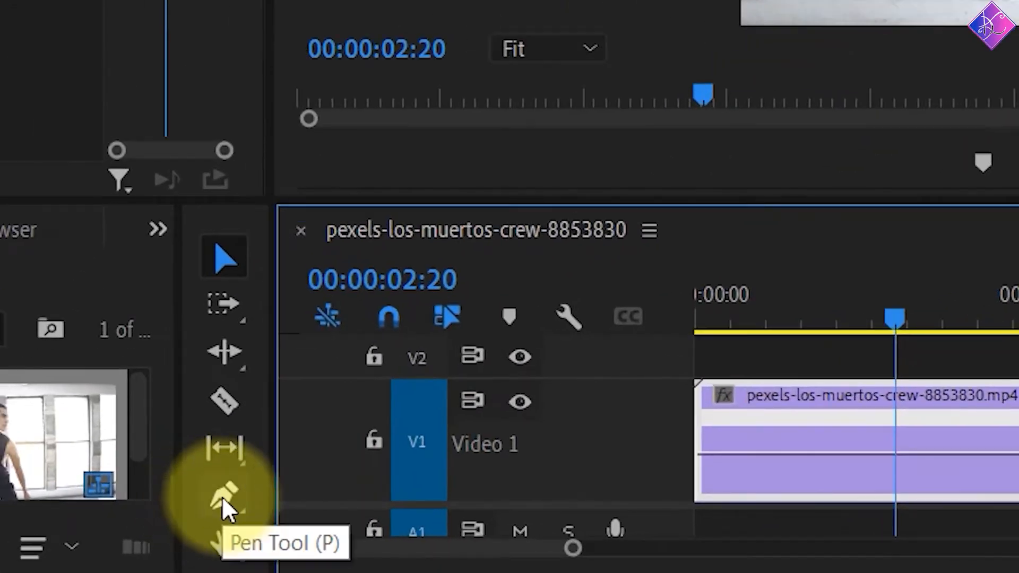
pyautogui.press('p')
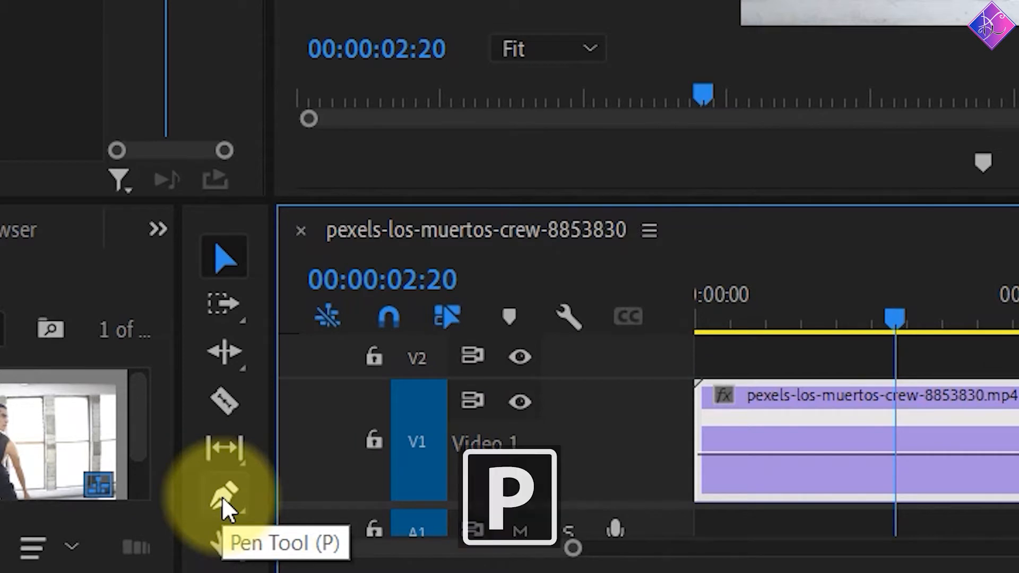
pyautogui.click(223, 499)
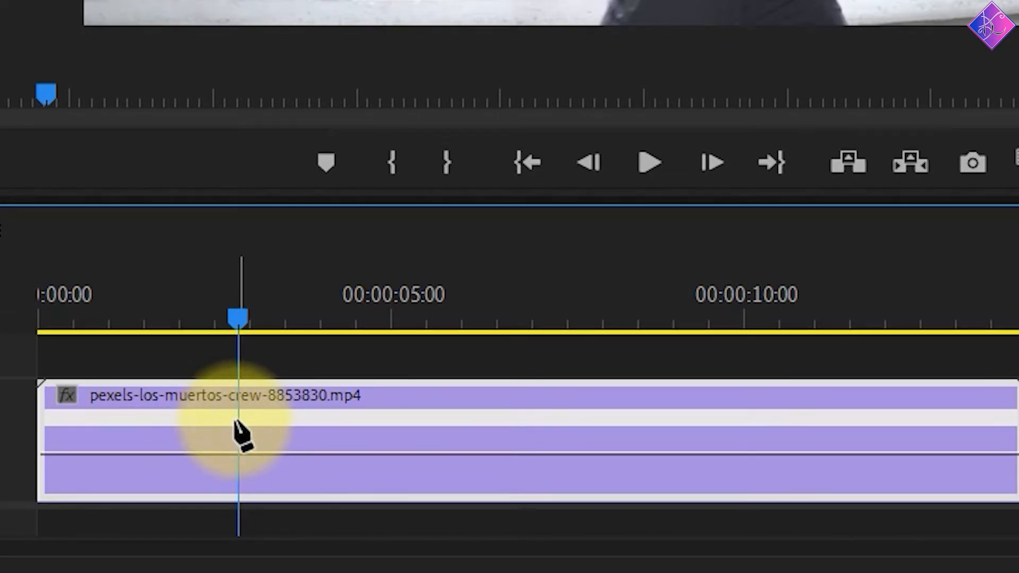
pyautogui.click(239, 455)
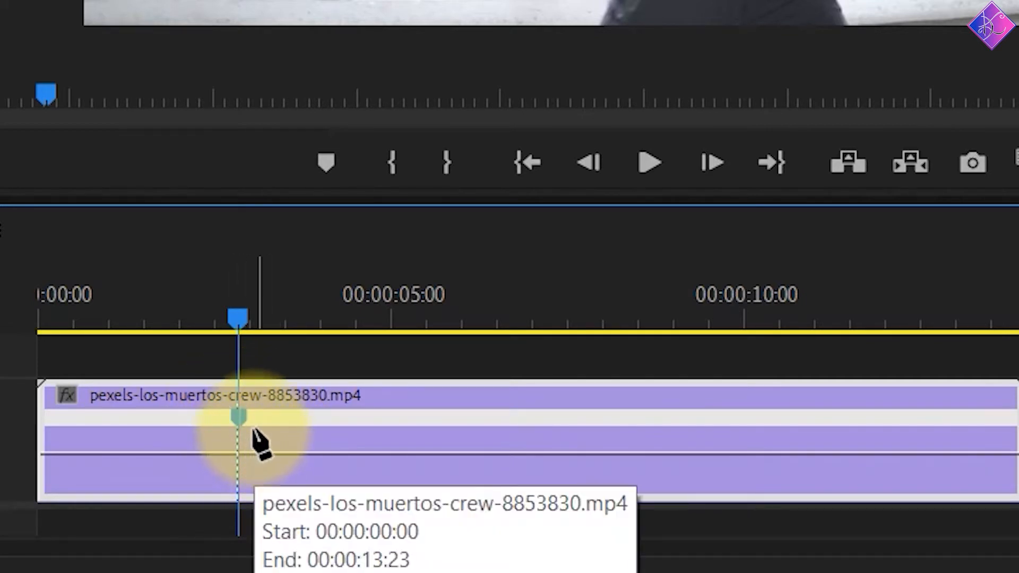
# Step: Split the speed keyframe into a short ramp, try a faster speed after it, and lower that speed to 42%
pyautogui.moveTo(240, 419)
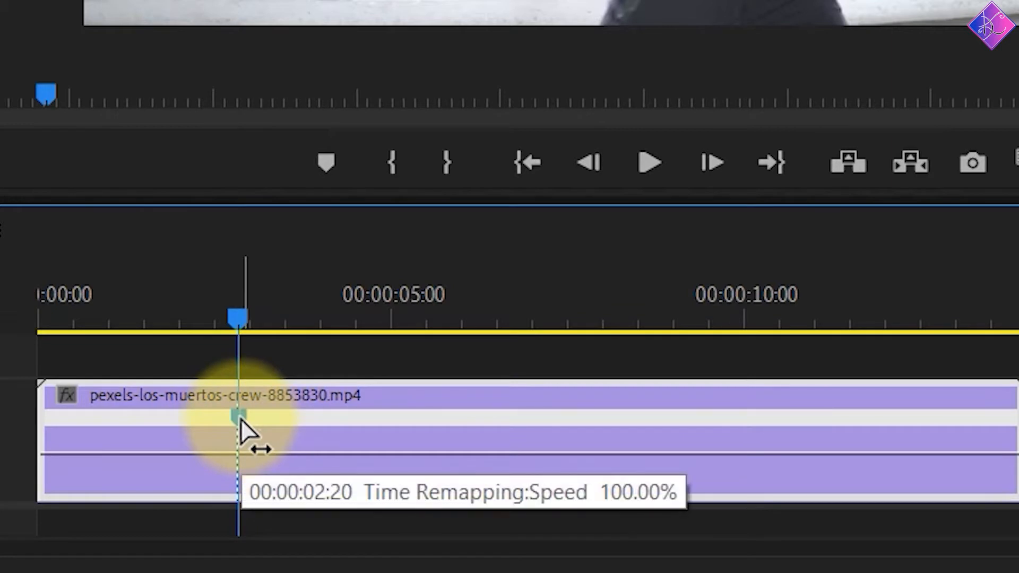
pyautogui.moveTo(240, 419); pyautogui.dragTo(268, 415)
pyautogui.moveTo(268, 415)
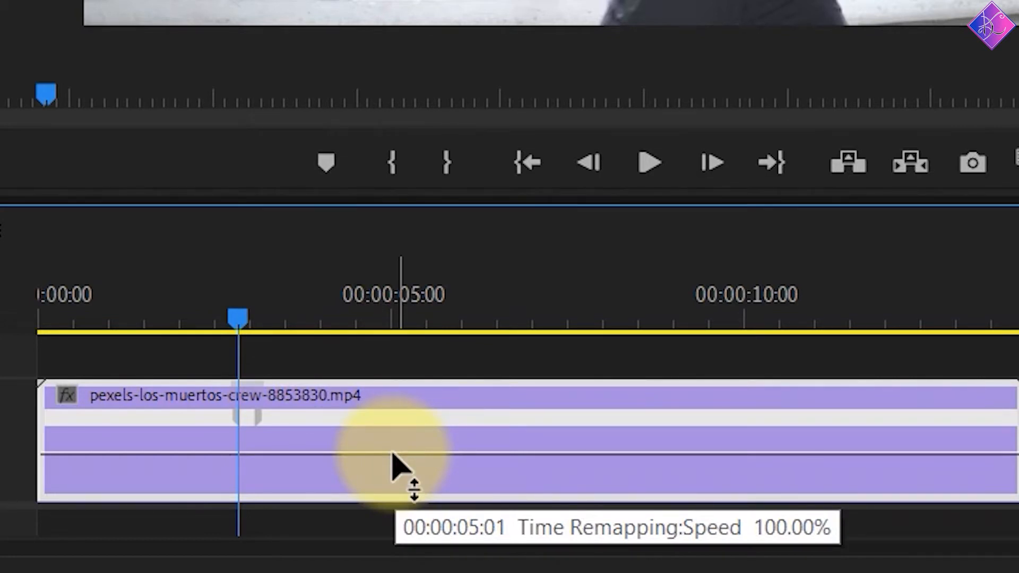
pyautogui.moveTo(339, 456); pyautogui.dragTo(338, 439)
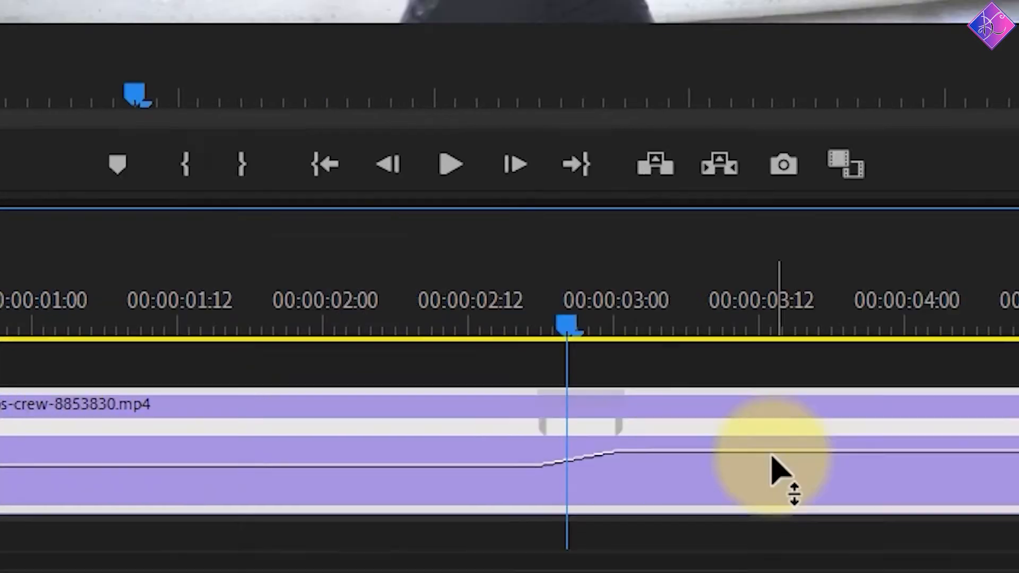
pyautogui.moveTo(771, 449); pyautogui.dragTo(771, 469)
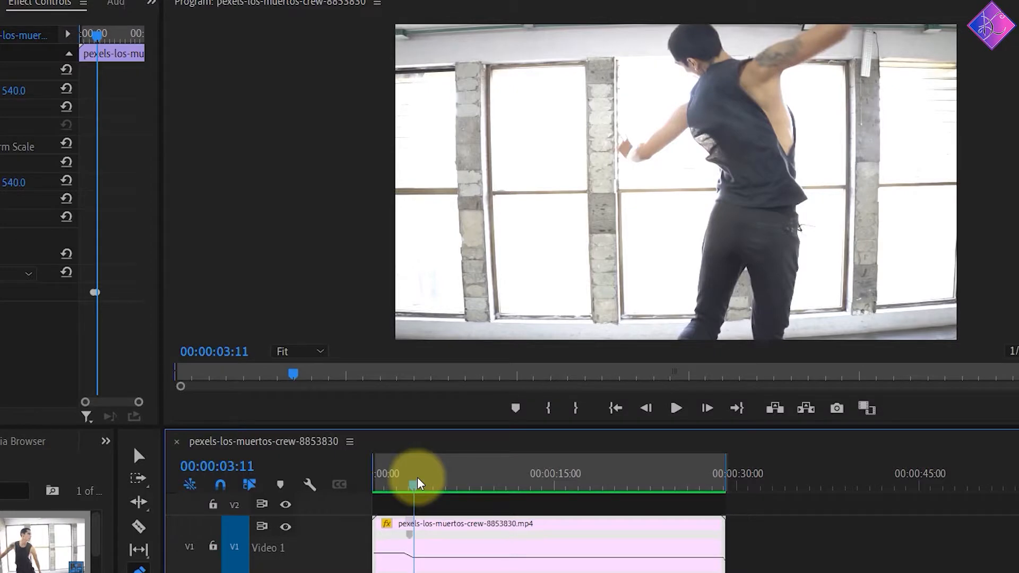
# Step: Add a second speed keyframe on the slowed part of the dance clip at 00:00:03:13
pyautogui.moveTo(417, 477); pyautogui.dragTo(419, 476)
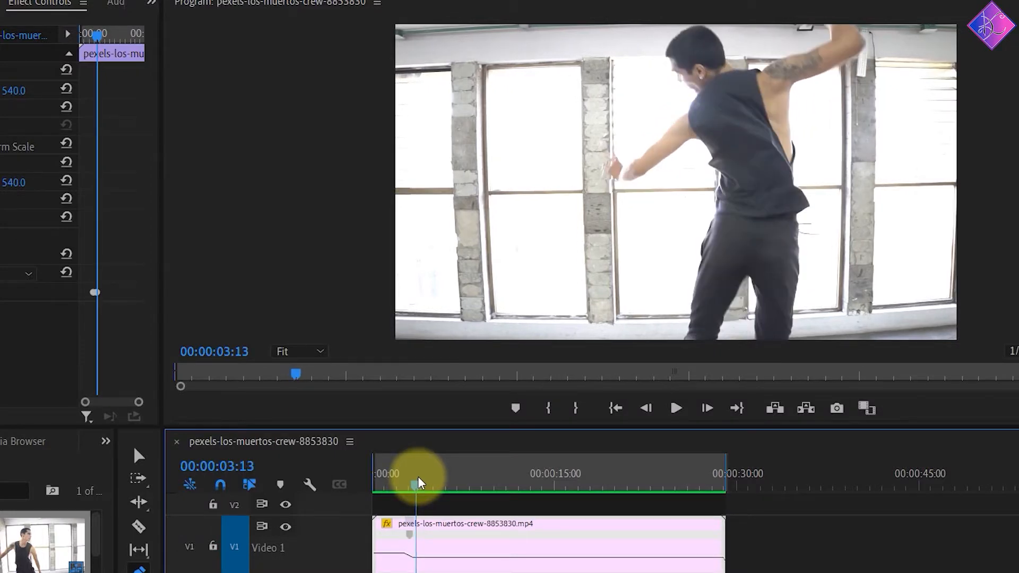
pyautogui.press('p')
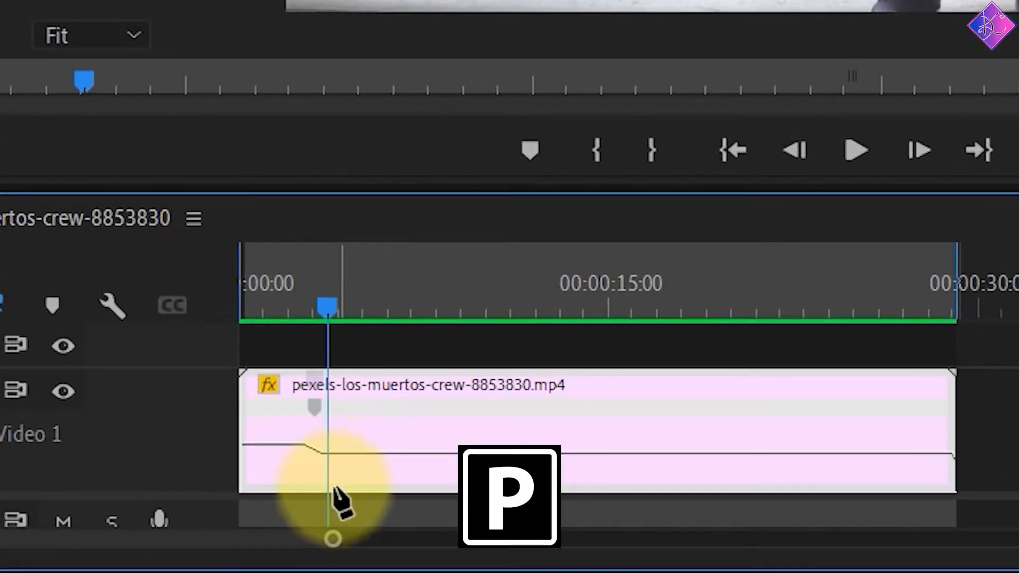
pyautogui.scroll(2, 340, 467)
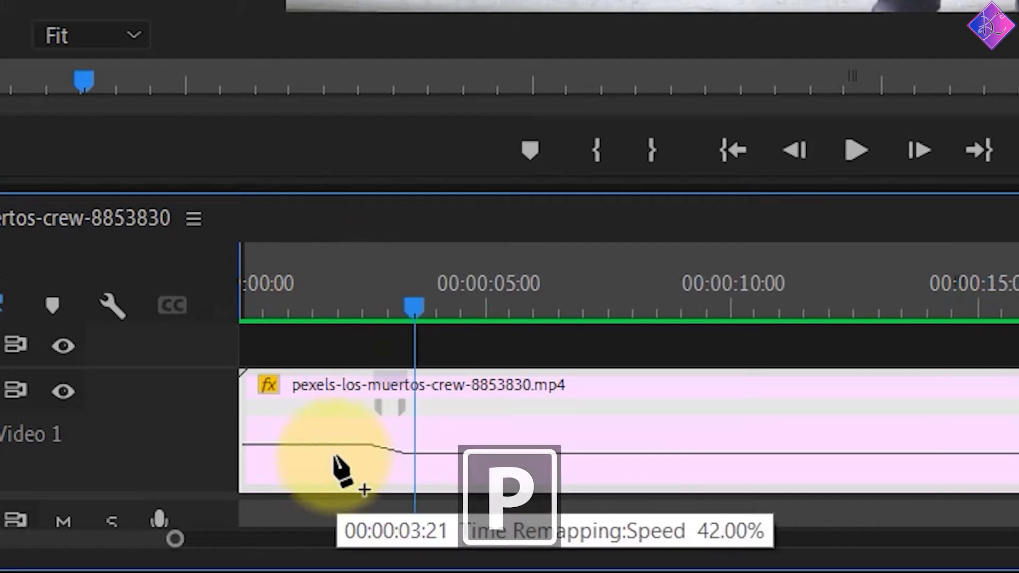
pyautogui.click(415, 452)
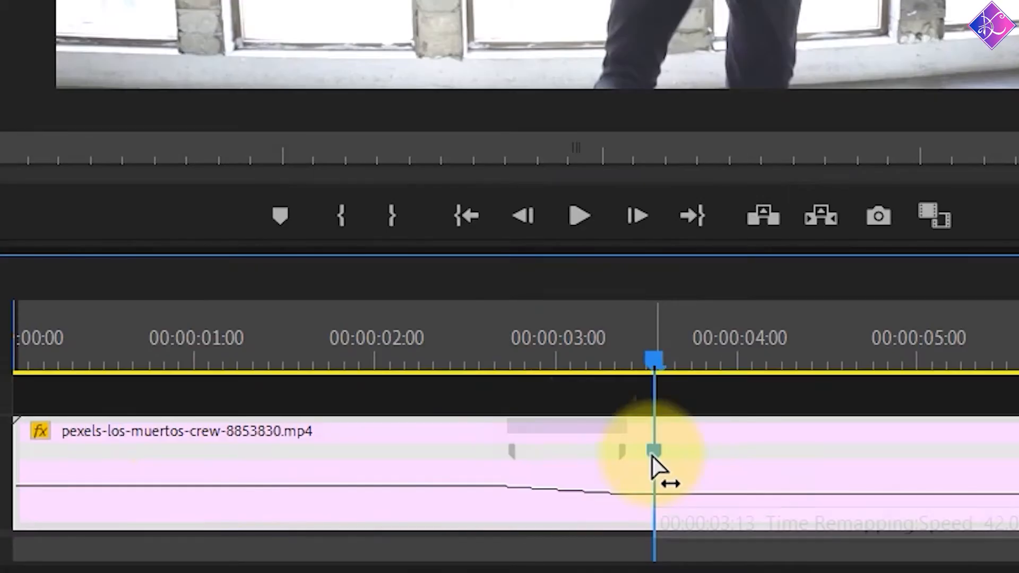
# Step: Split the second speed keyframe into a ramp ending at about 00:00:04:00 and raise the speed after it
pyautogui.moveTo(652, 454); pyautogui.dragTo(739, 470)
pyautogui.moveTo(680, 494); pyautogui.dragTo(681, 485)
pyautogui.moveTo(520, 451); pyautogui.dragTo(557, 462)
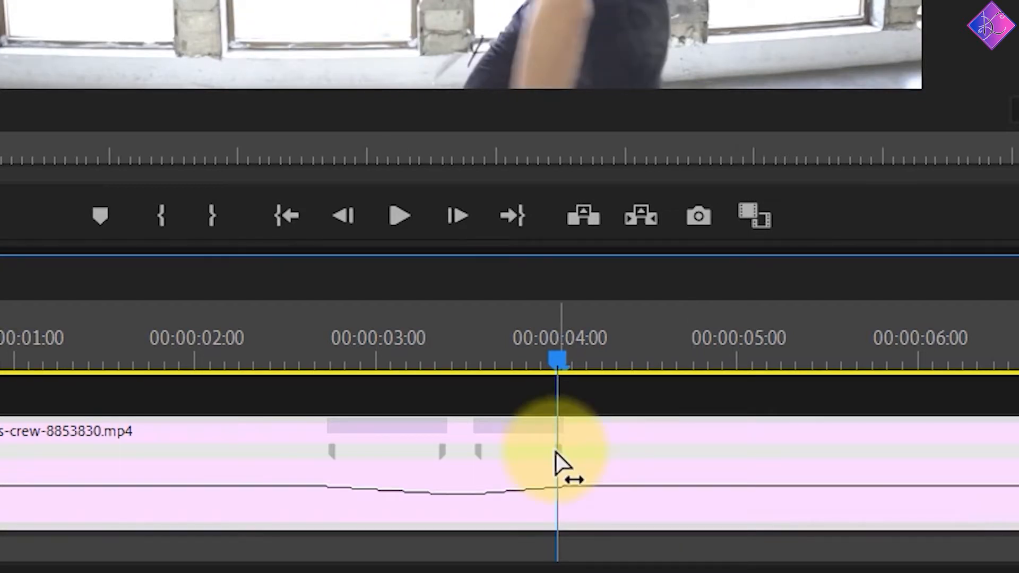
# Step: Select the end half of the second speed ramp and its curve handle
pyautogui.moveTo(556, 454); pyautogui.dragTo(568, 475)
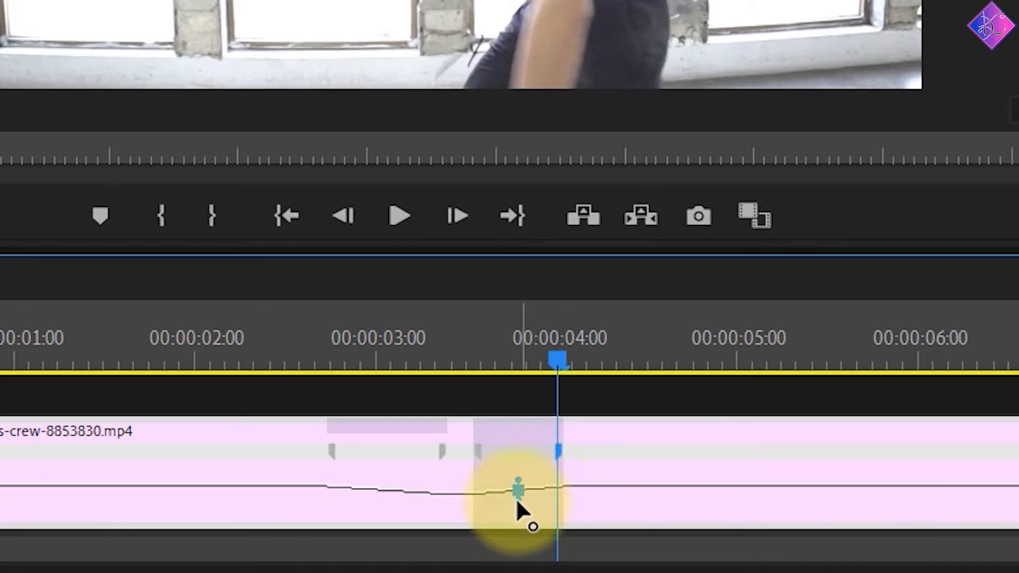
pyautogui.press('-')
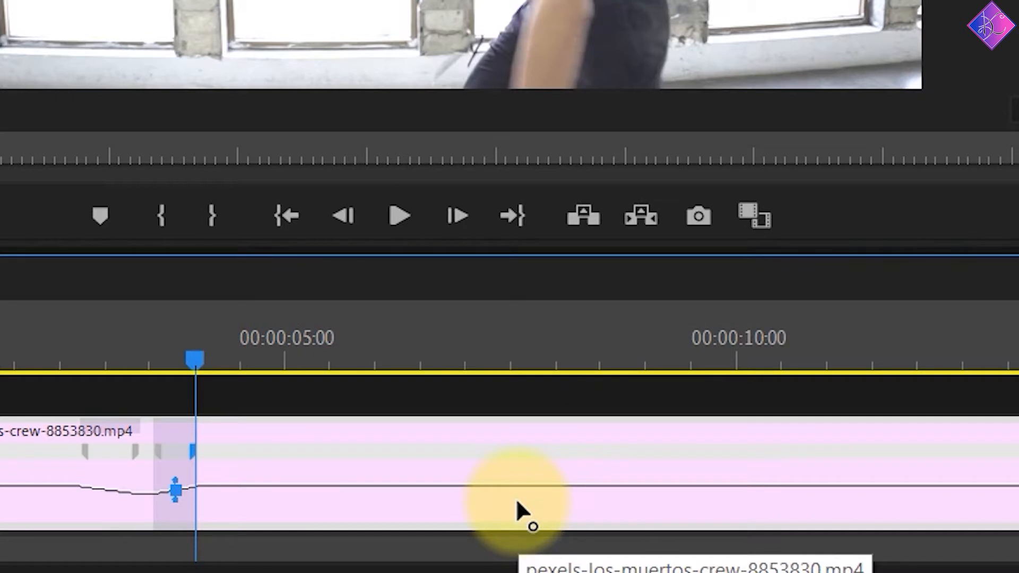
pyautogui.click(177, 479)
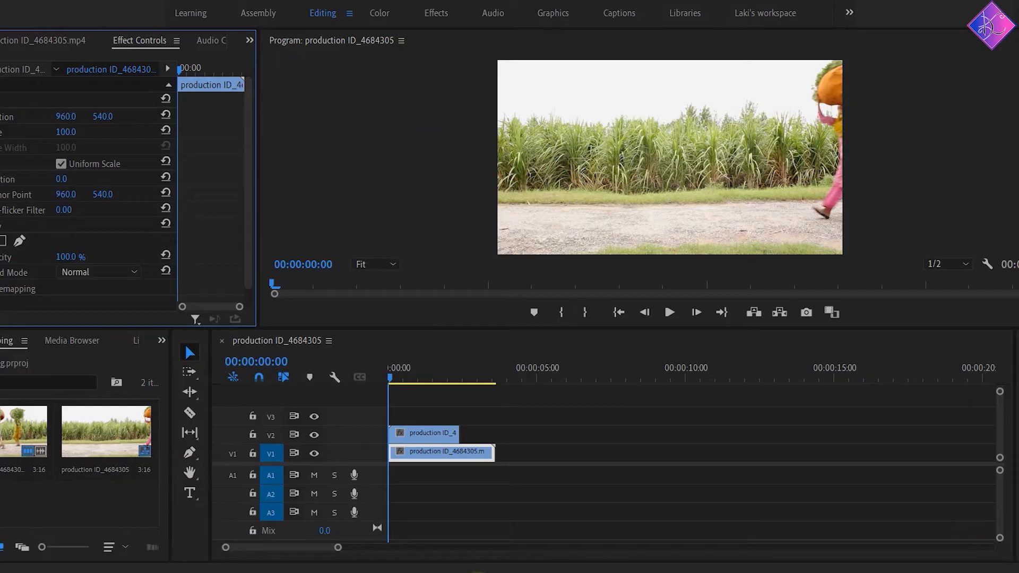
# Step: Toggle the V1 track's output and play the sequence to preview the stacked footage of the women walking
pyautogui.click(314, 453)
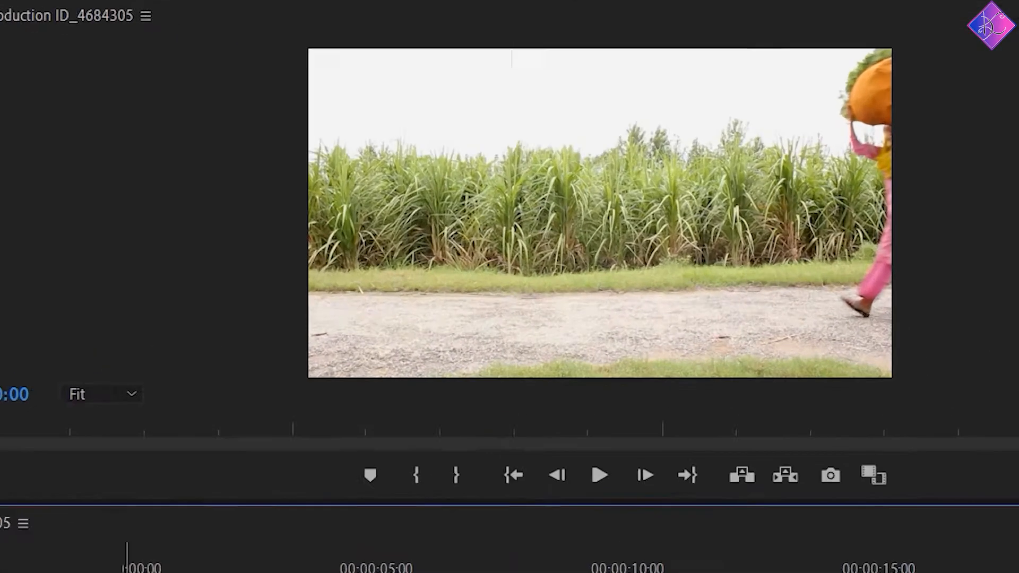
pyautogui.press('space')
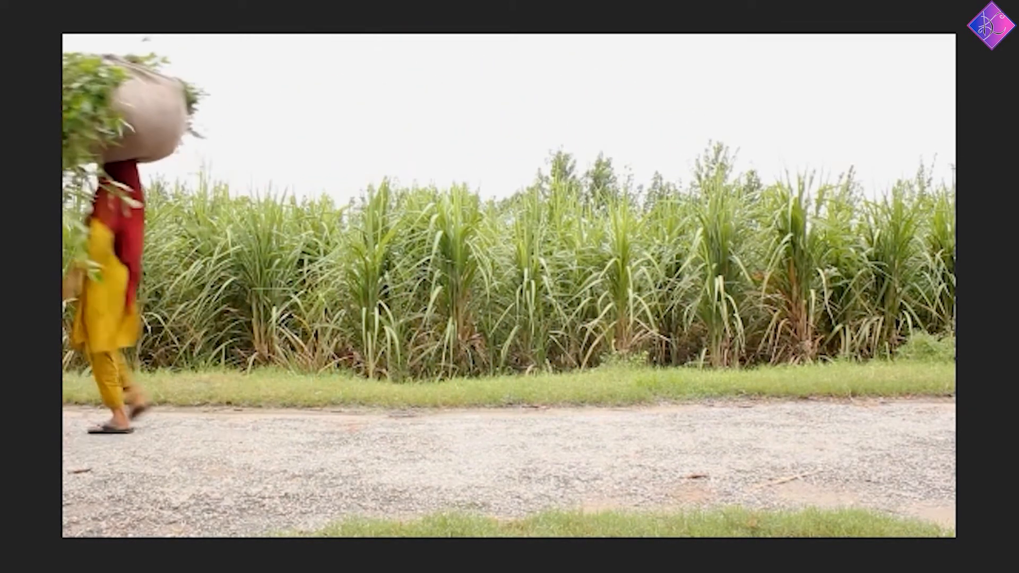
# Step: Search the effects for "crop" and apply the Crop effect to the clips on V2 and V1
pyautogui.click(161, 340)
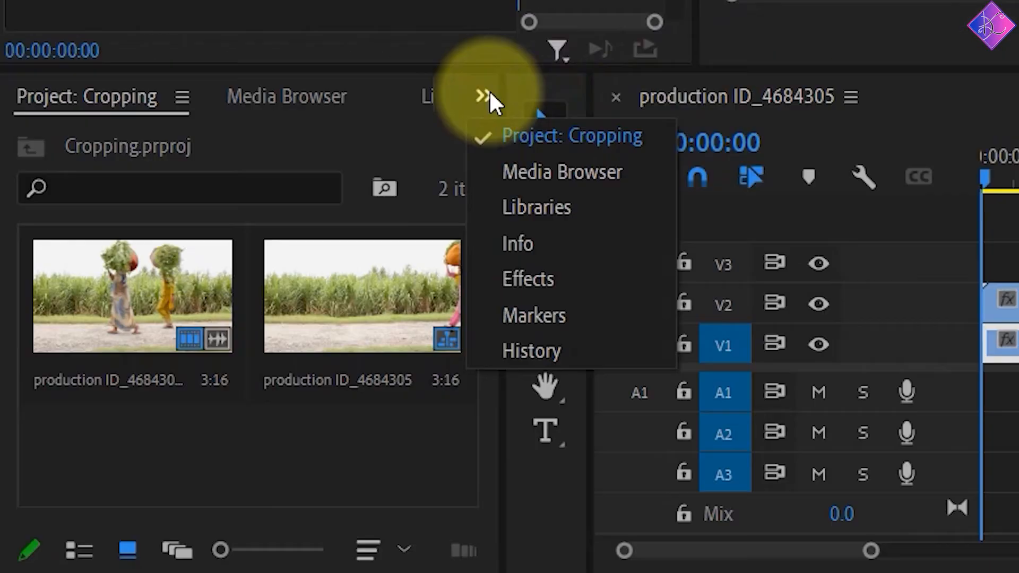
pyautogui.click(194, 427)
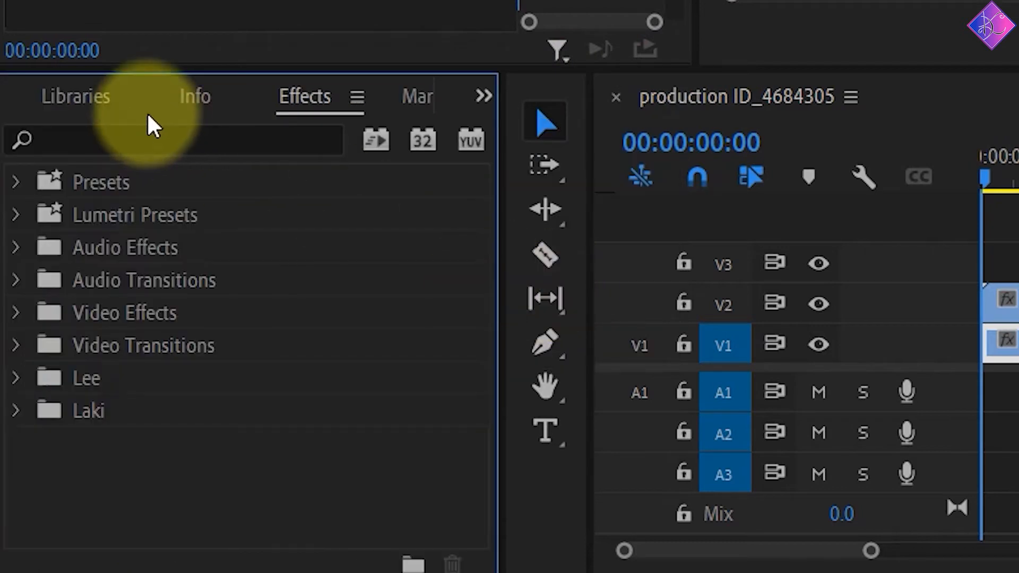
pyautogui.click(167, 137)
pyautogui.write('crop')
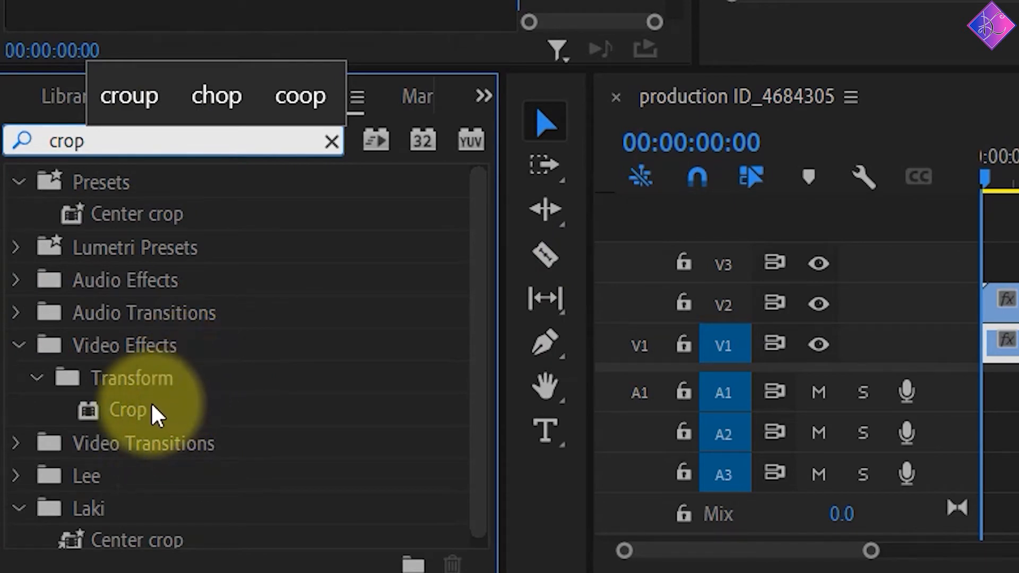
pyautogui.moveTo(150, 406); pyautogui.dragTo(1015, 321)
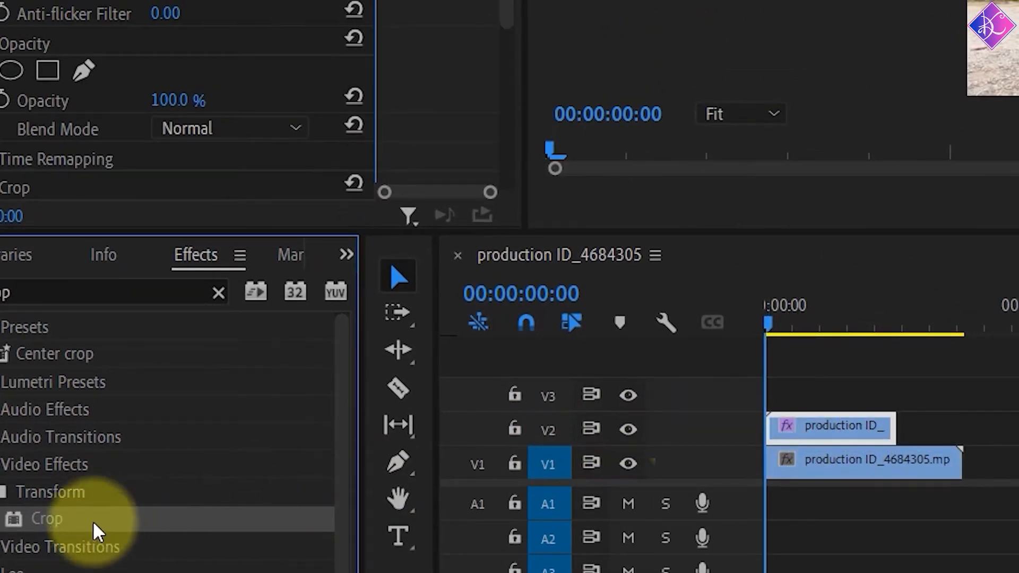
pyautogui.moveTo(97, 528); pyautogui.dragTo(859, 472)
# Step: Set the Crop effect's Left value to 50% on the V2 clip
pyautogui.click(838, 429)
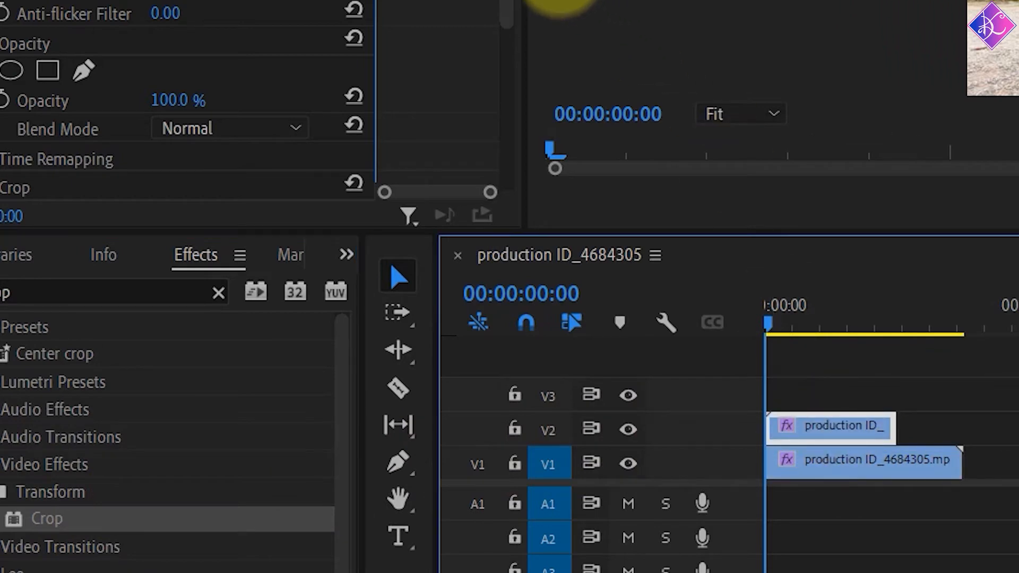
pyautogui.moveTo(602, 286); pyautogui.dragTo(594, 483)
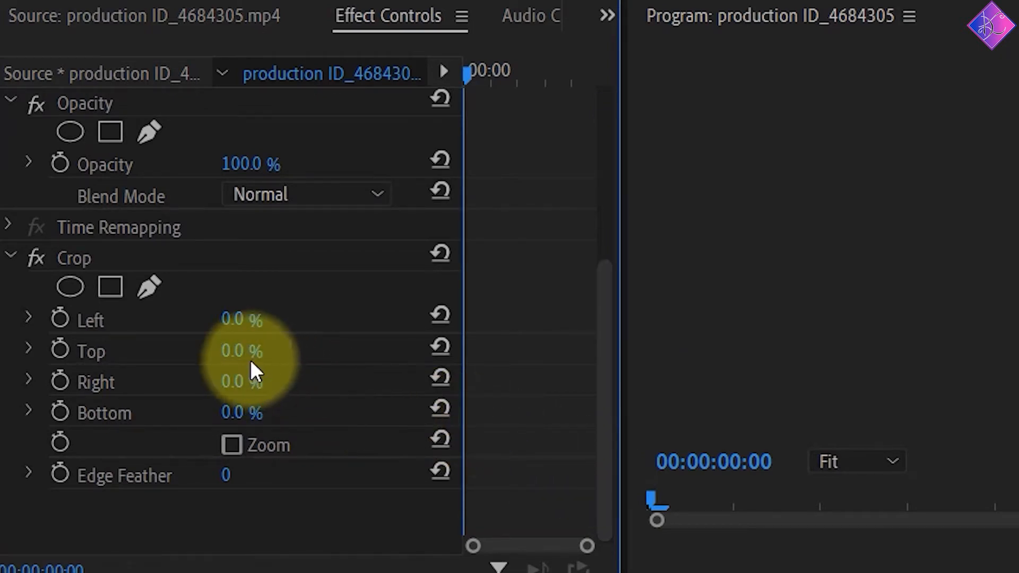
pyautogui.click(245, 321)
pyautogui.write('5')
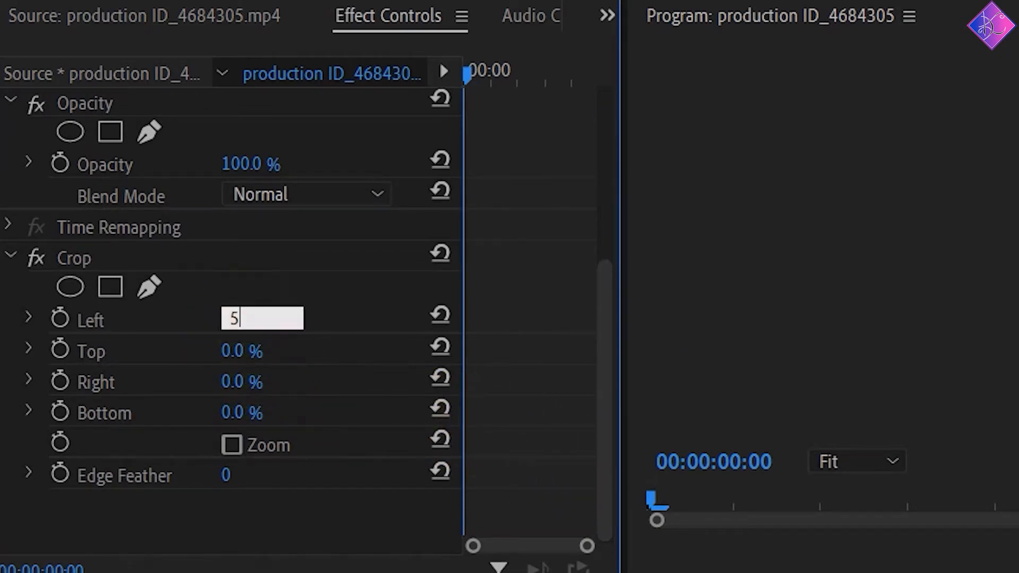
pyautogui.write('0')
pyautogui.press('Return')
pyautogui.click(264, 321)
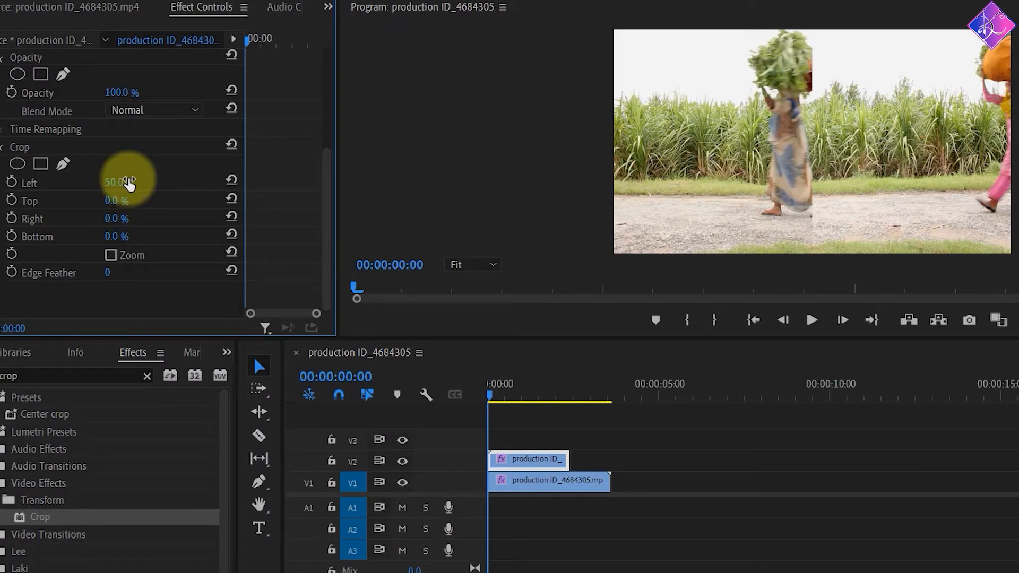
# Step: Hide the V1 track to check the cropped V2 clip on its own, and show V1 again
pyautogui.hotkey('ctrl', 's')
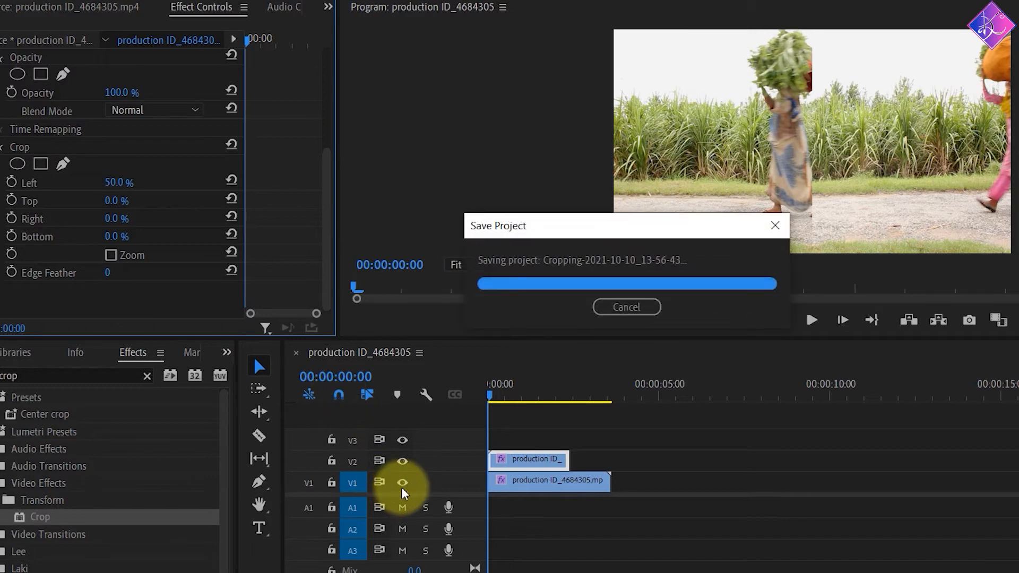
pyautogui.click(402, 487)
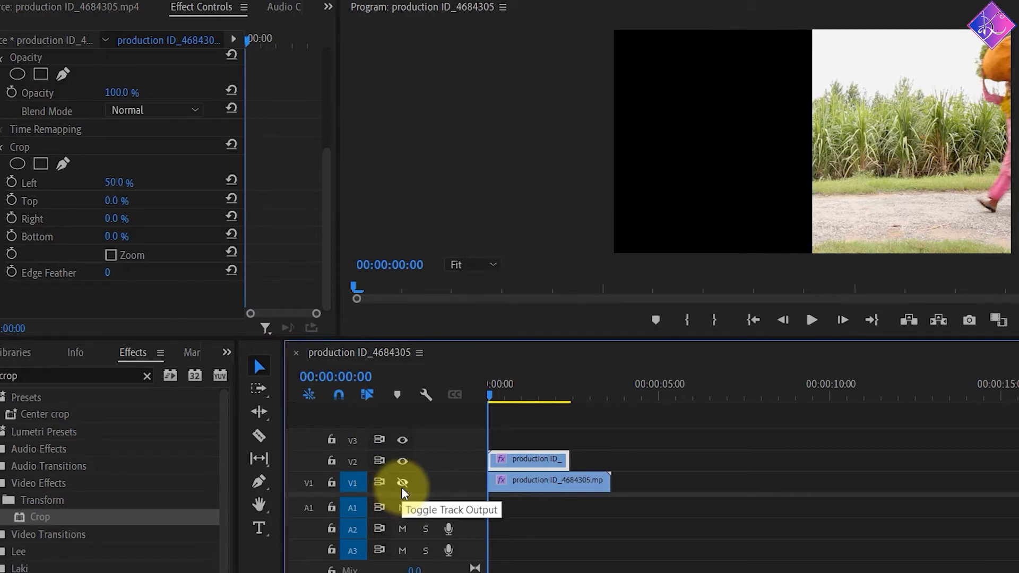
pyautogui.click(402, 483)
# Step: Hide the V2 track, set the V1 clip's Crop Right value to 50%, and show V2 again
pyautogui.click(402, 461)
pyautogui.click(533, 484)
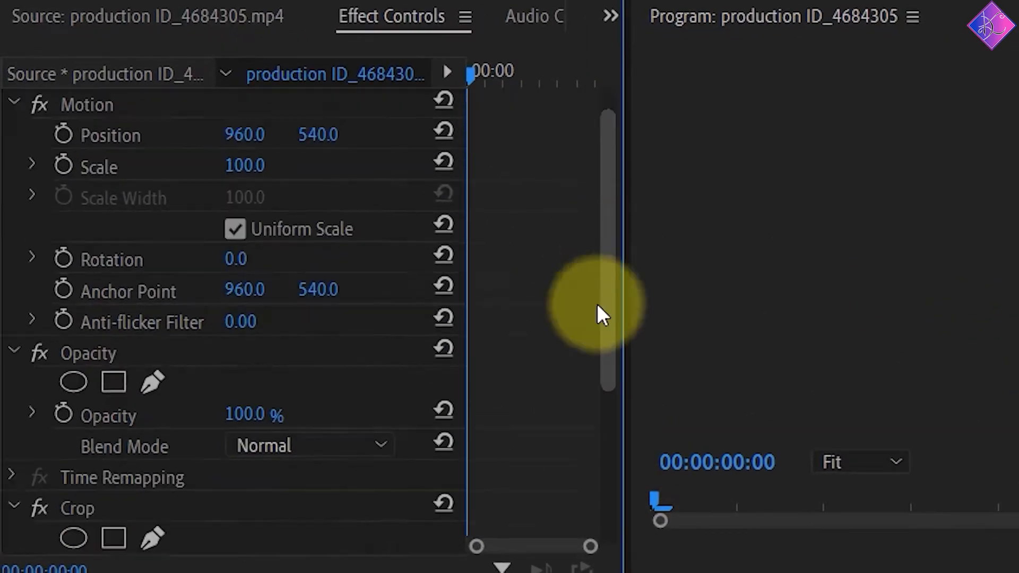
pyautogui.scroll(-5, 321, 178)
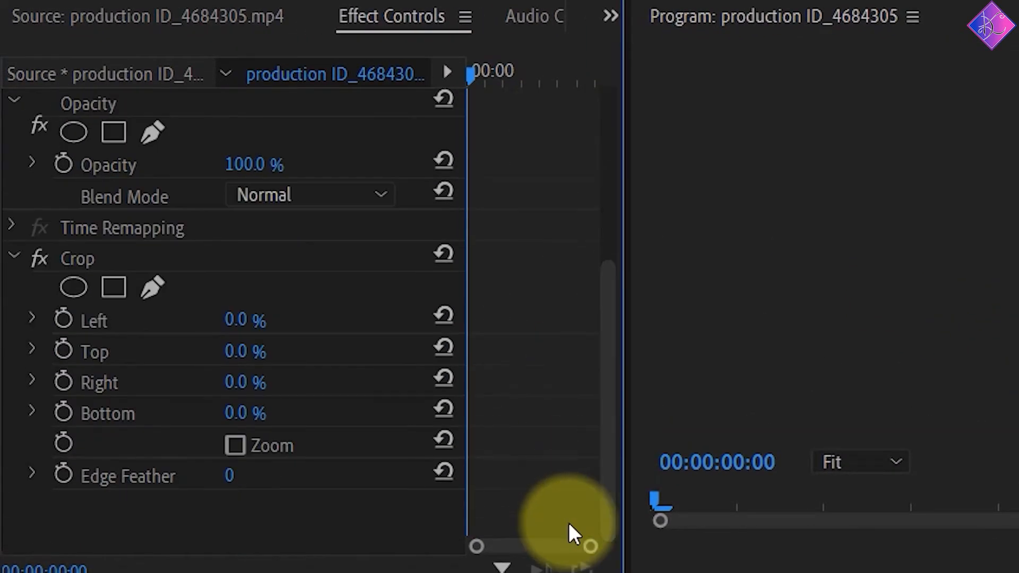
pyautogui.click(245, 383)
pyautogui.write('5')
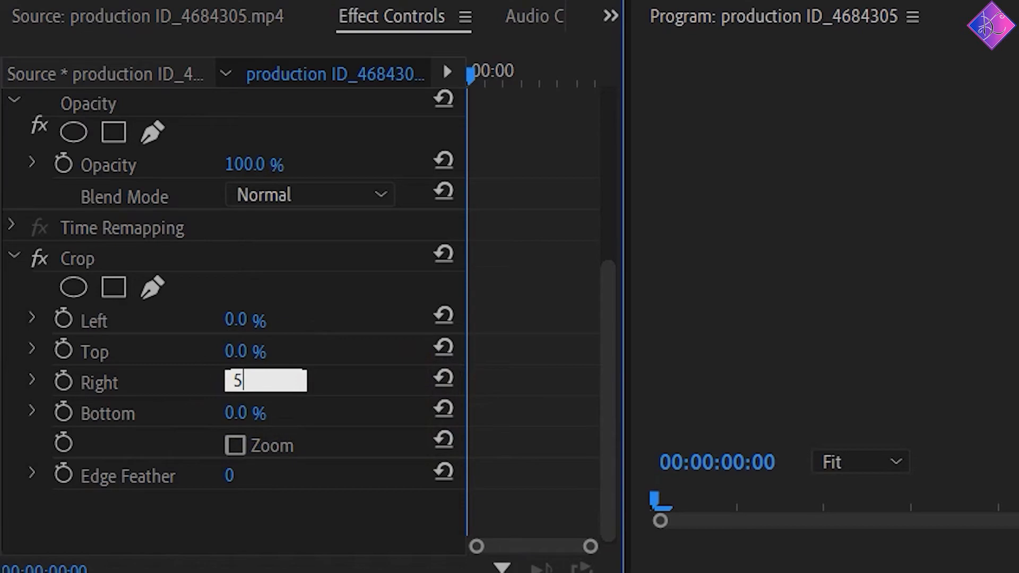
pyautogui.write('0')
pyautogui.press('Return')
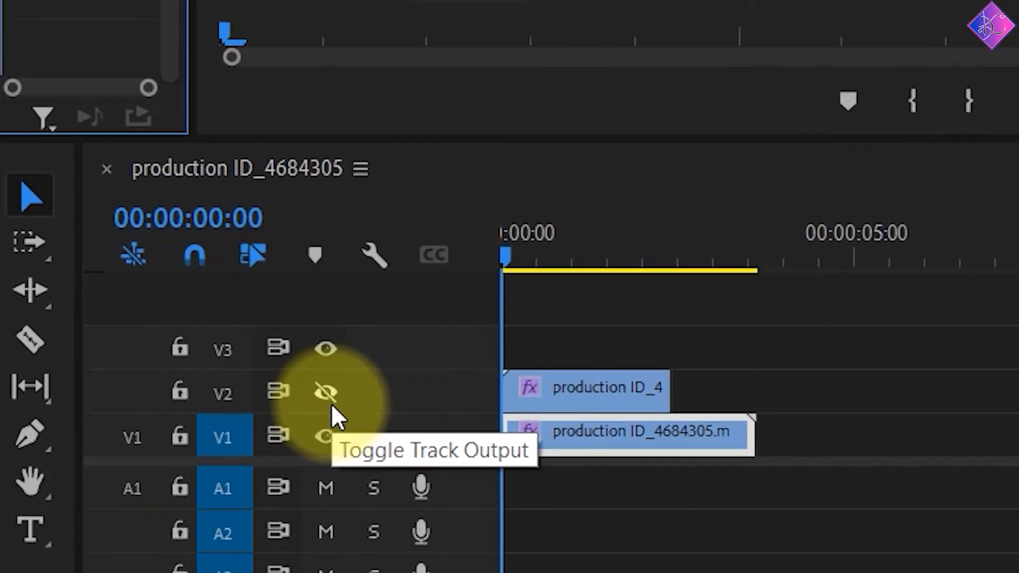
pyautogui.click(330, 404)
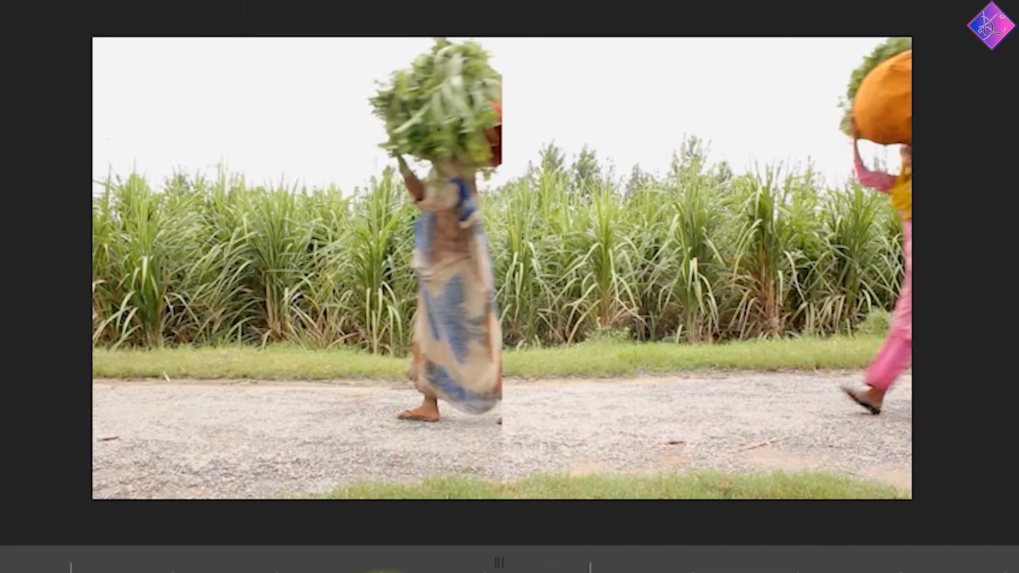
# Step: Play back the split-screen composite and trim the end of the V1 clip to match the V2 clip
pyautogui.press('space')
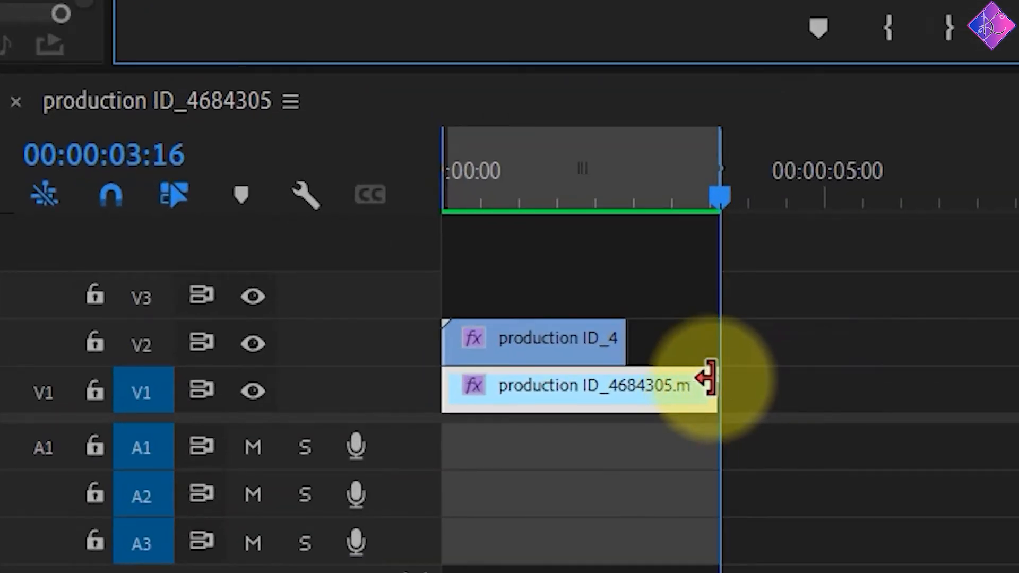
pyautogui.moveTo(705, 378); pyautogui.dragTo(610, 394)
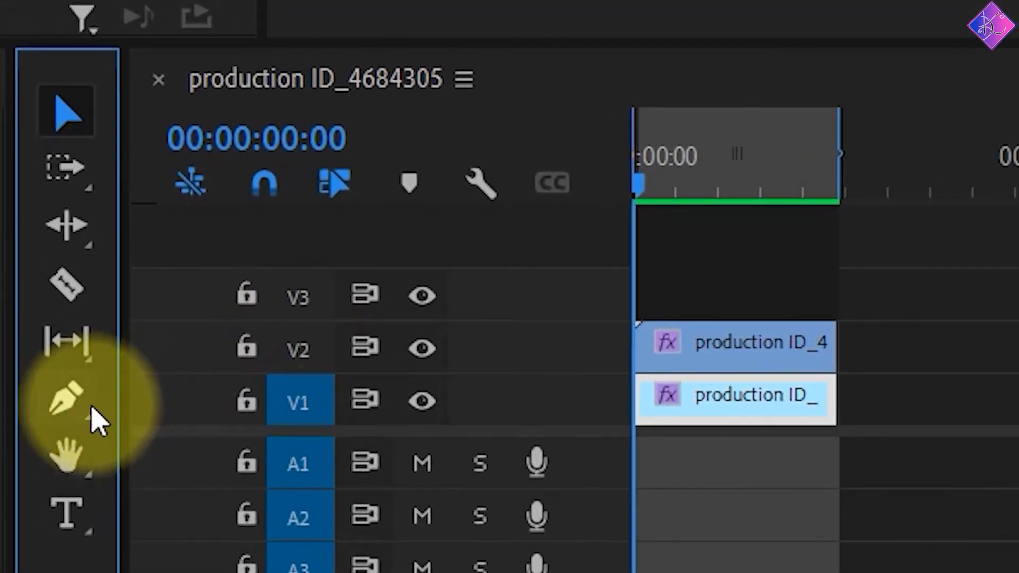
# Step: Draw a narrow full-height divider bar over the seam between the two clips with the Rectangle tool and fine-tune its position
pyautogui.click(67, 425)
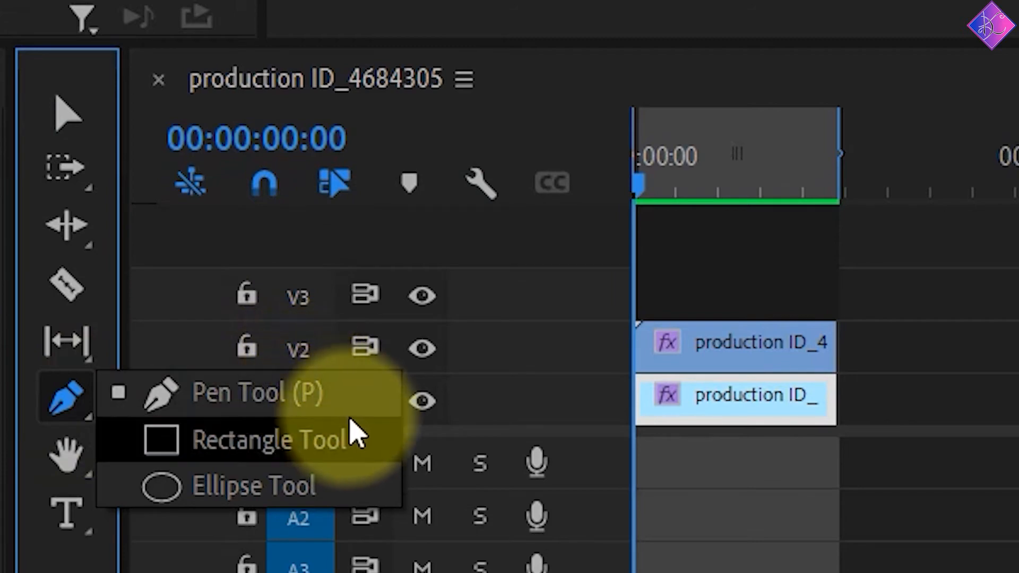
pyautogui.click(371, 448)
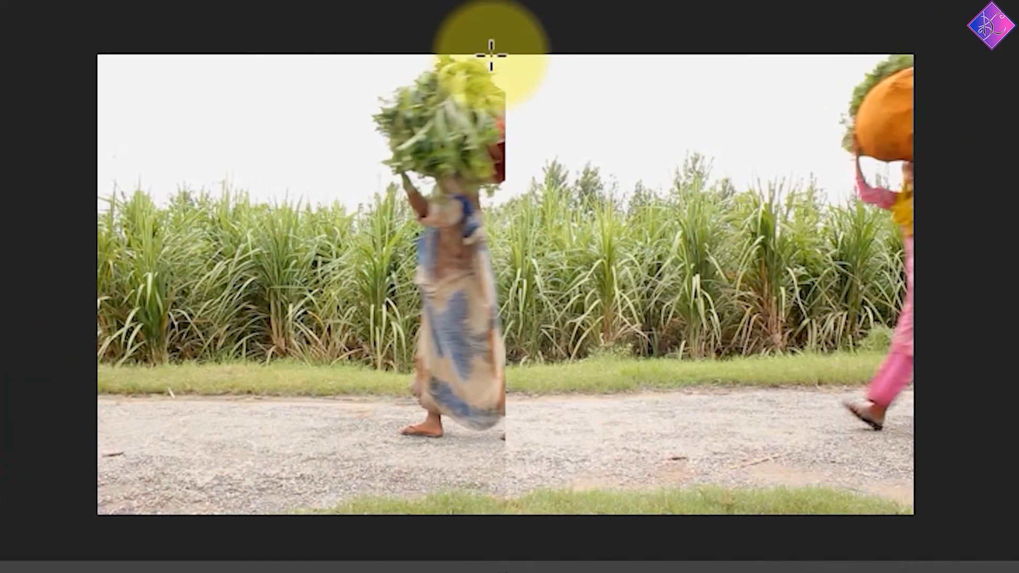
pyautogui.moveTo(491, 55)
pyautogui.mouseDown()
pyautogui.moveTo(517, 122)
pyautogui.moveTo(526, 265)
pyautogui.moveTo(513, 517)
pyautogui.mouseUp()
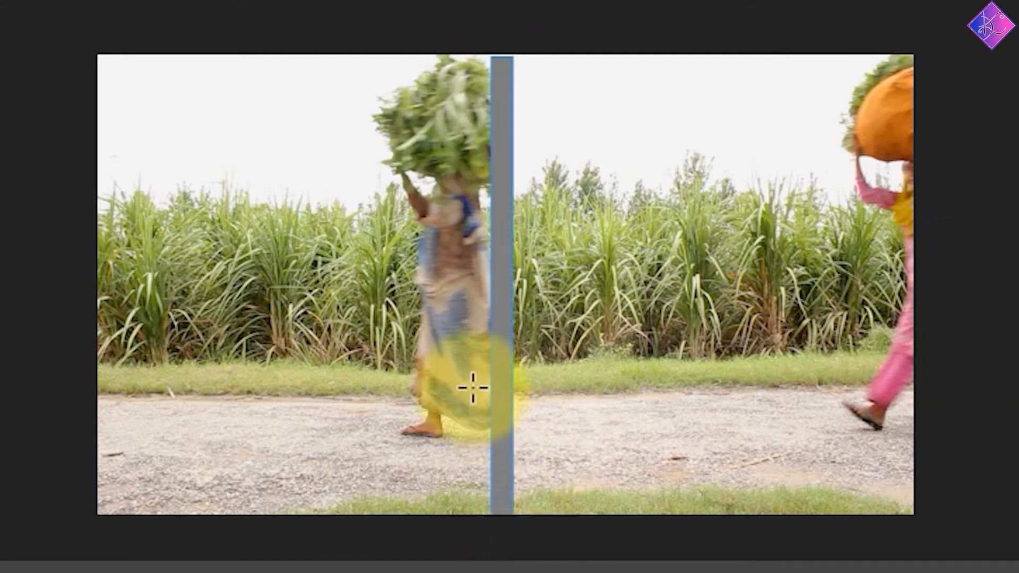
pyautogui.click(503, 369)
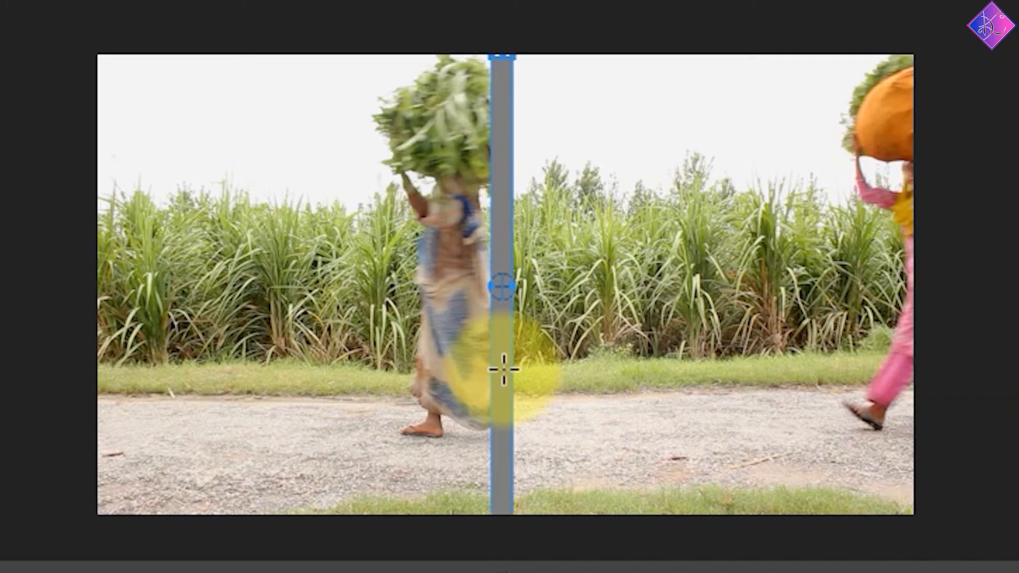
pyautogui.press('v')
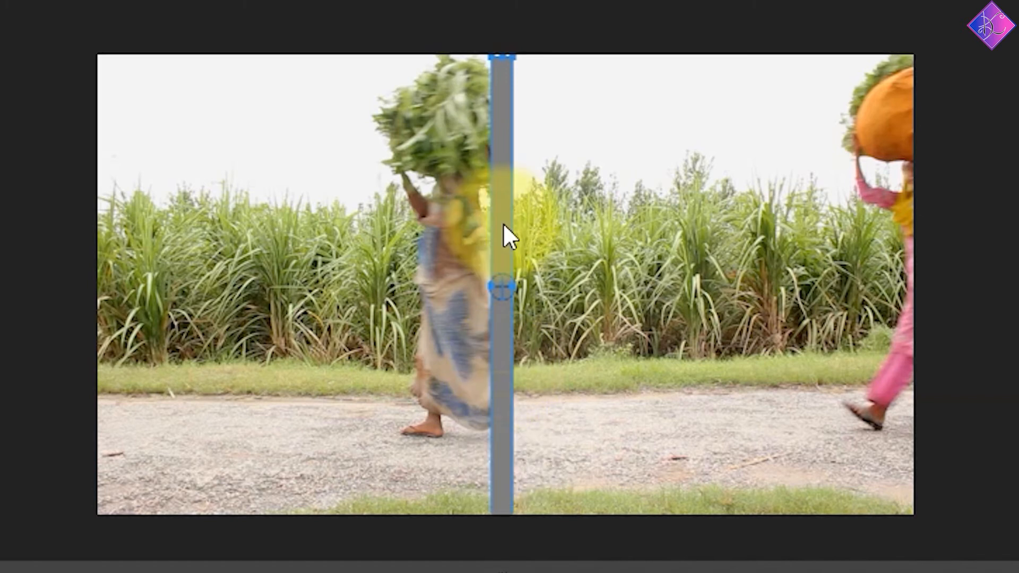
pyautogui.moveTo(503, 223)
pyautogui.mouseDown()
pyautogui.moveTo(502, 206)
pyautogui.moveTo(502, 221)
pyautogui.mouseUp()
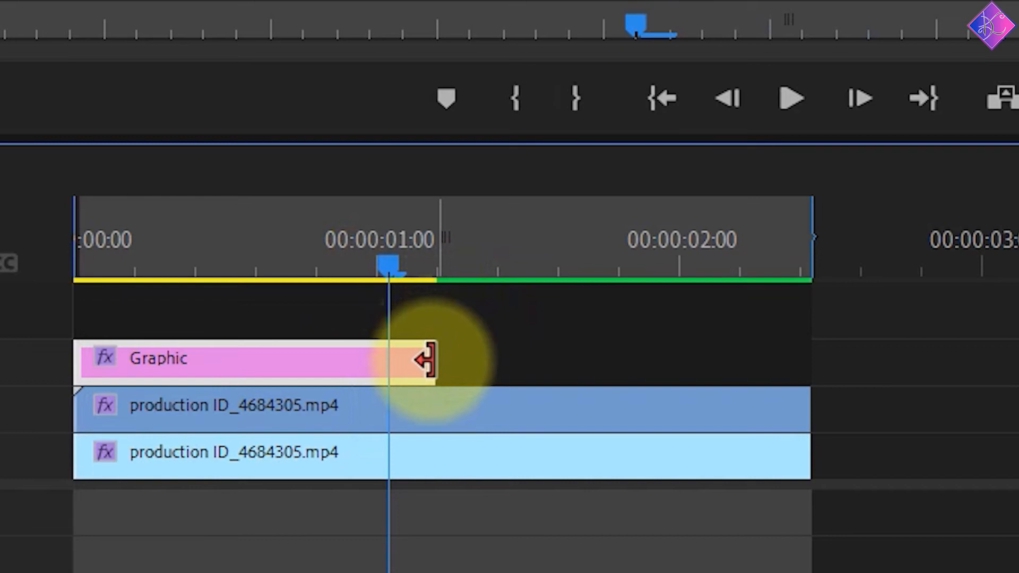
# Step: Extend the Graphic clip to end together with the two video clips and save the project
pyautogui.moveTo(428, 360); pyautogui.dragTo(892, 351)
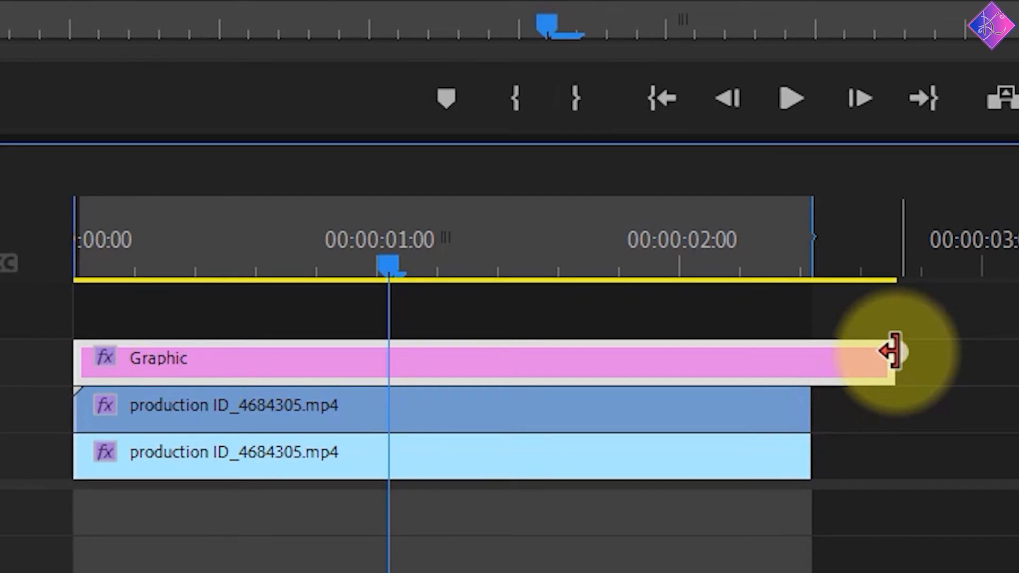
pyautogui.moveTo(891, 351); pyautogui.dragTo(826, 354)
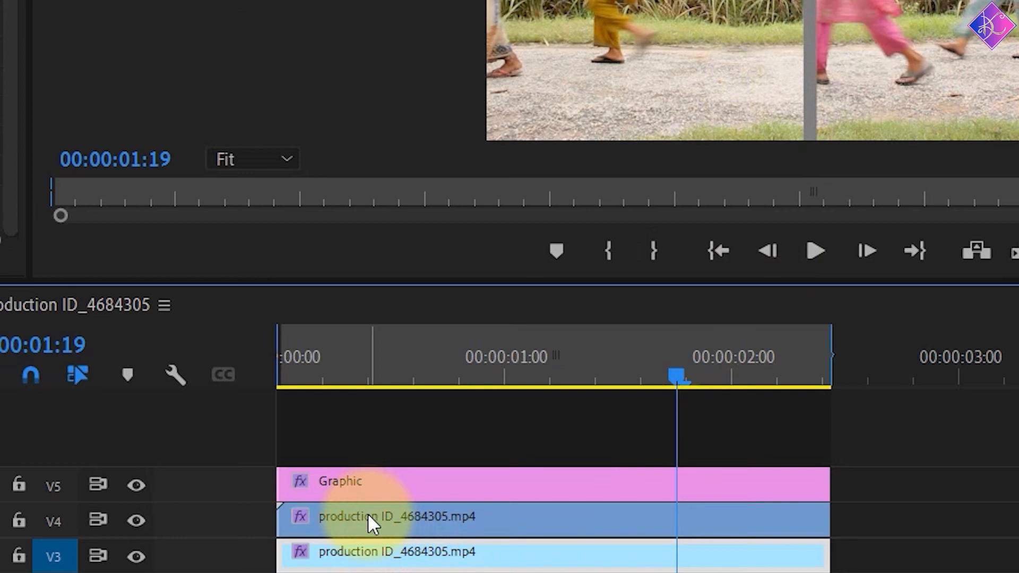
pyautogui.hotkey('ctrl', 's')
# Step: Select the Graphic clip's Motion effect and shift the divider bar slightly to the left in the frame
pyautogui.click(390, 480)
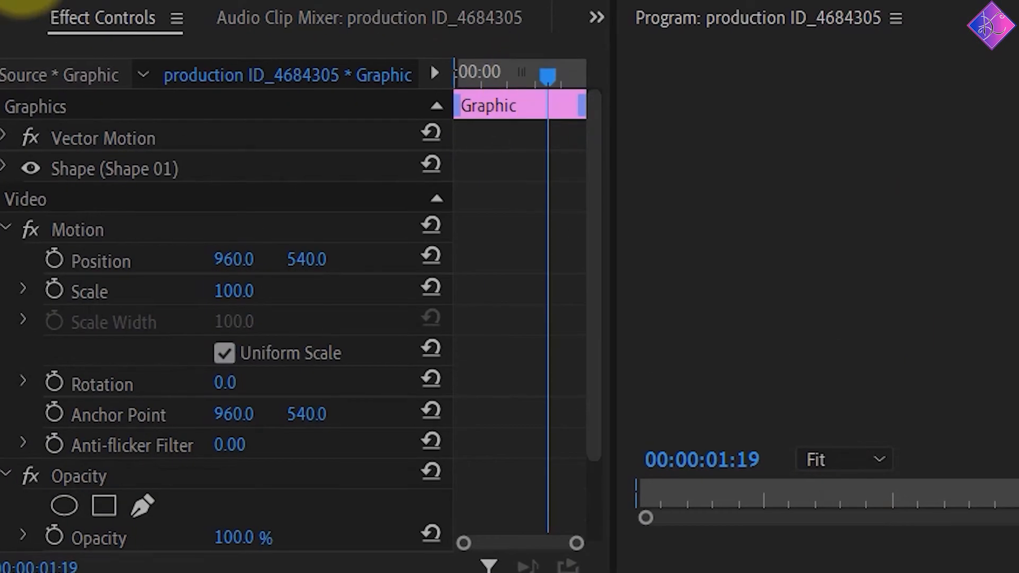
pyautogui.click(119, 258)
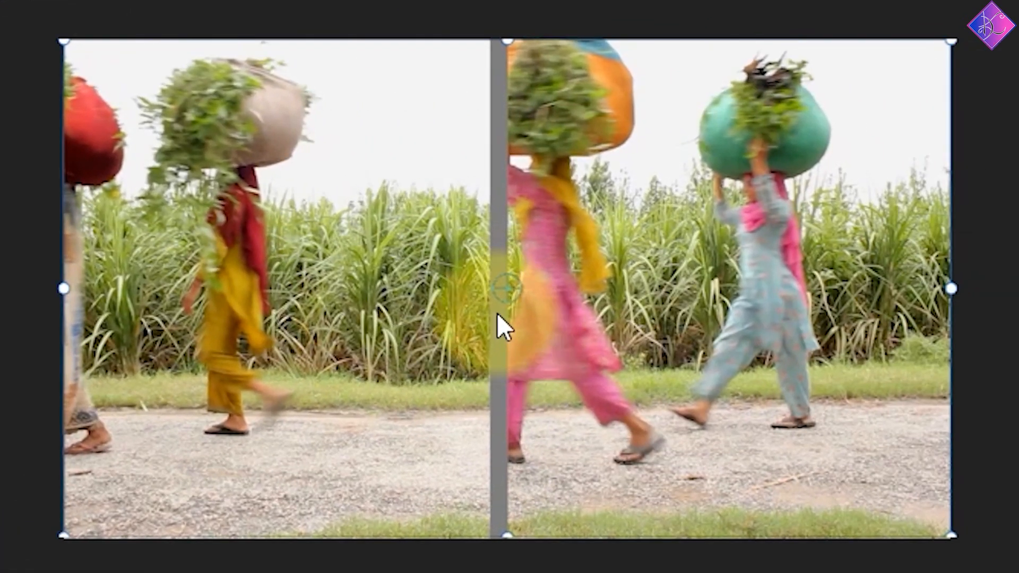
pyautogui.moveTo(497, 313); pyautogui.dragTo(453, 313)
# Step: Select the V4 clip's Crop effect and shift its crop area left so its edge meets the divider bar
pyautogui.click(689, 547)
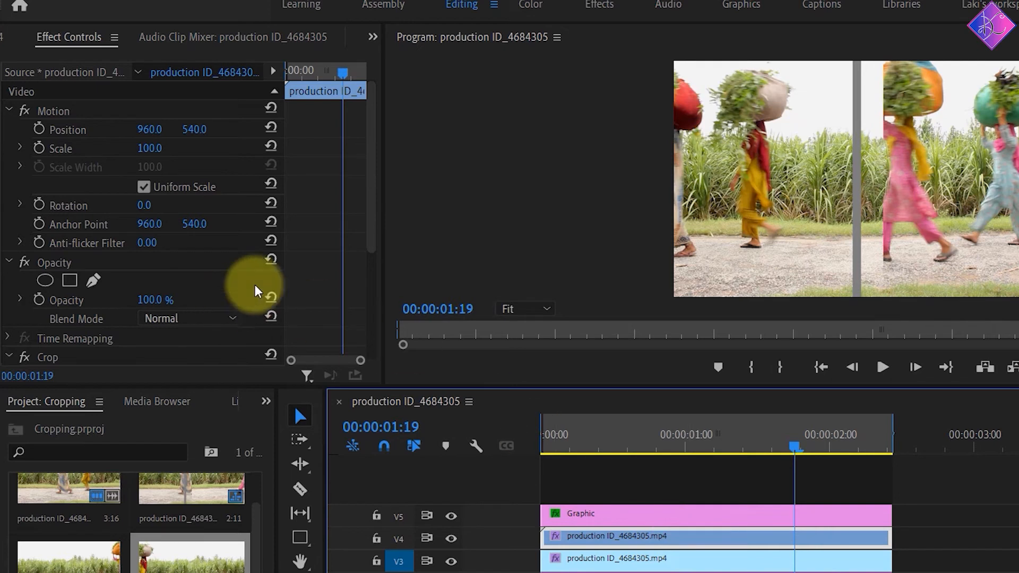
pyautogui.click(372, 218)
pyautogui.moveTo(371, 219); pyautogui.dragTo(366, 330)
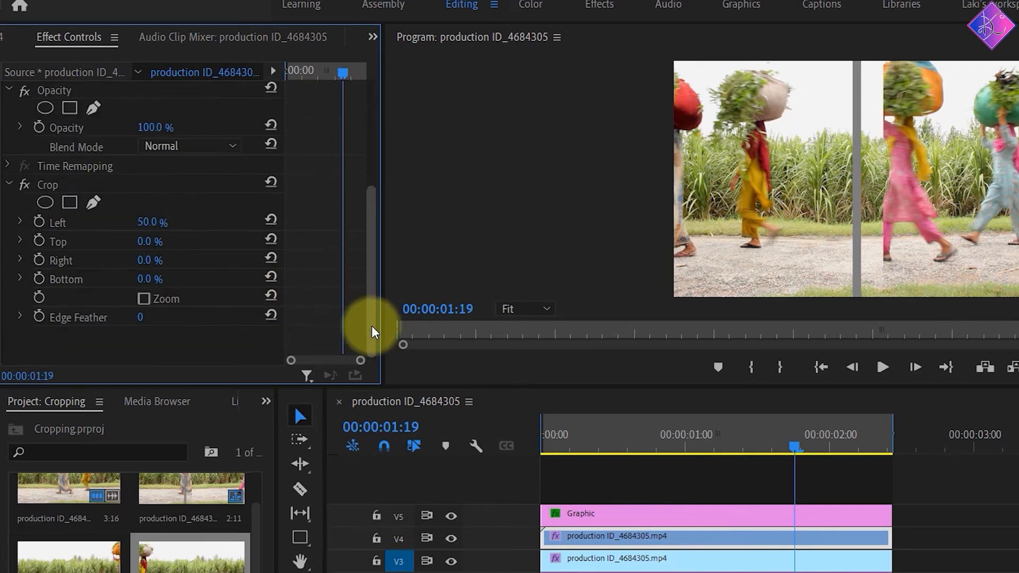
pyautogui.click(49, 186)
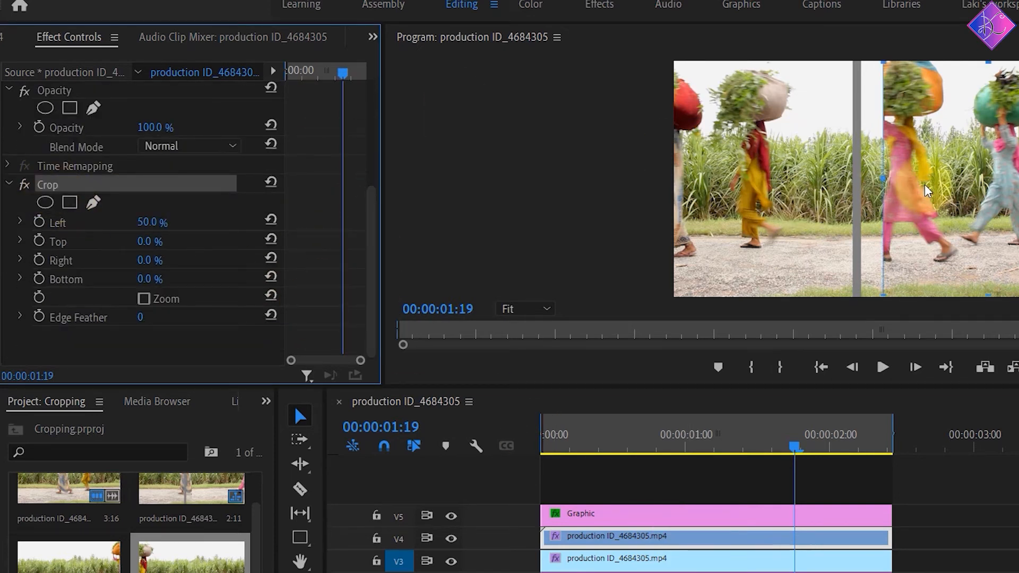
pyautogui.moveTo(926, 192); pyautogui.dragTo(916, 191)
# Step: Move the V3 clip to start at 00:00:02:02 and extend the Graphic clip on V5 to the end of that clip
pyautogui.moveTo(827, 446); pyautogui.dragTo(813, 441)
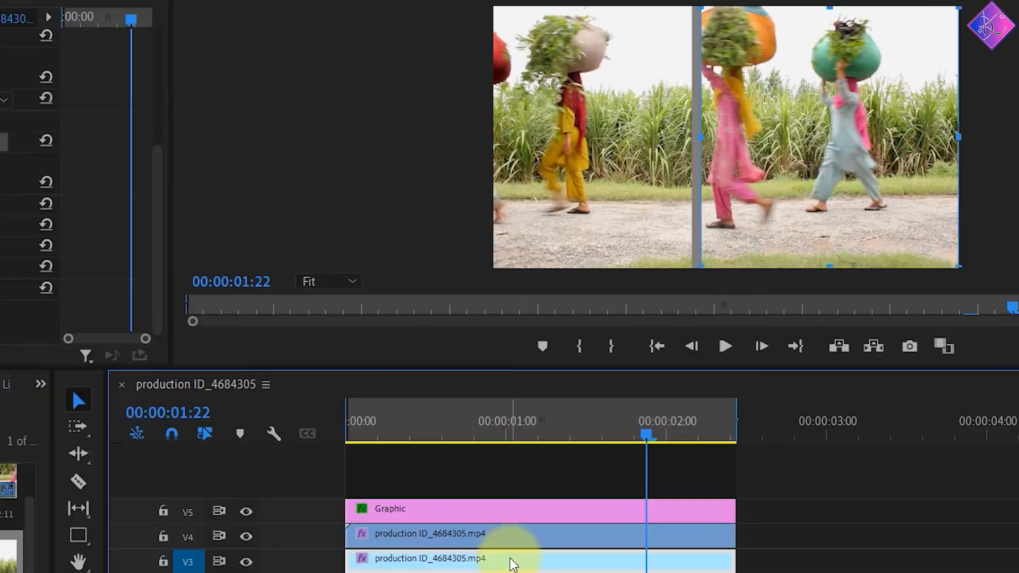
pyautogui.moveTo(515, 560); pyautogui.dragTo(736, 564)
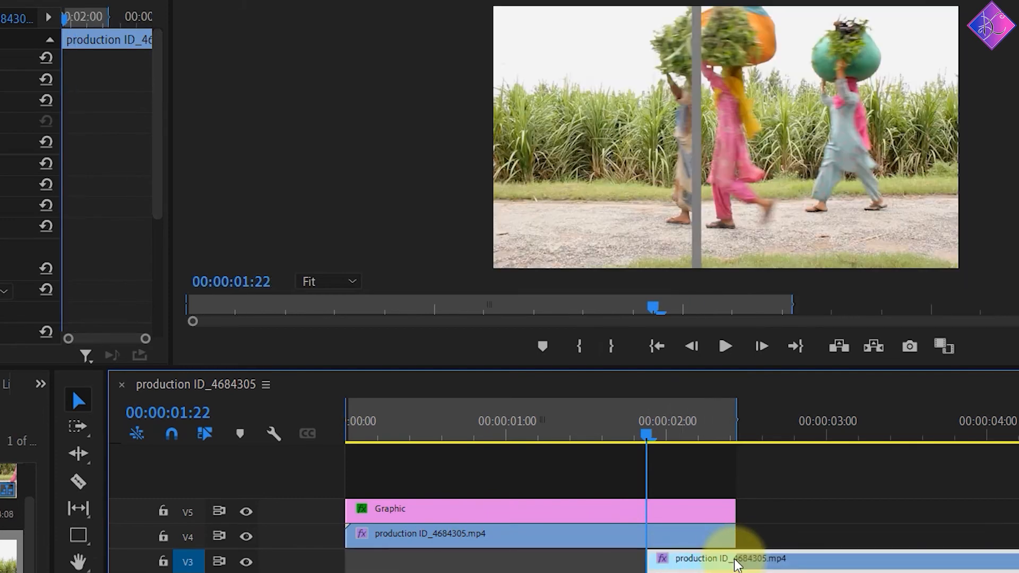
pyautogui.click(669, 431)
pyautogui.moveTo(696, 567); pyautogui.dragTo(718, 557)
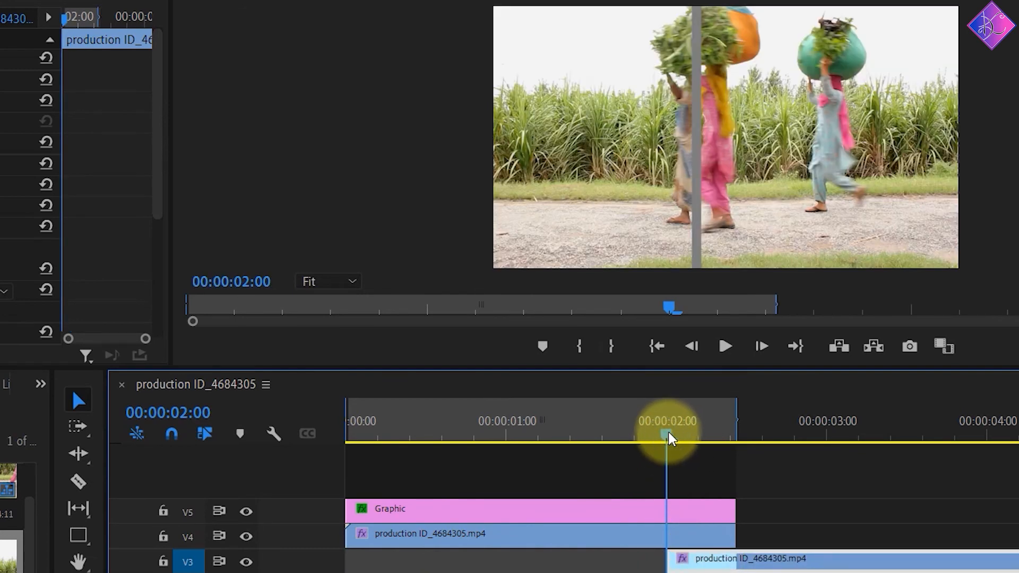
pyautogui.click(679, 441)
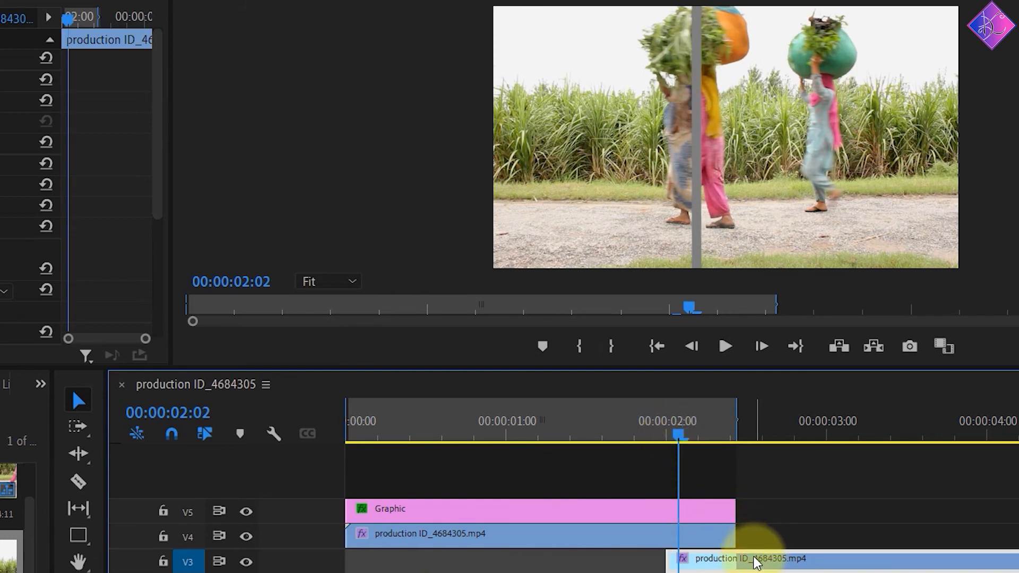
pyautogui.moveTo(756, 556); pyautogui.dragTo(776, 567)
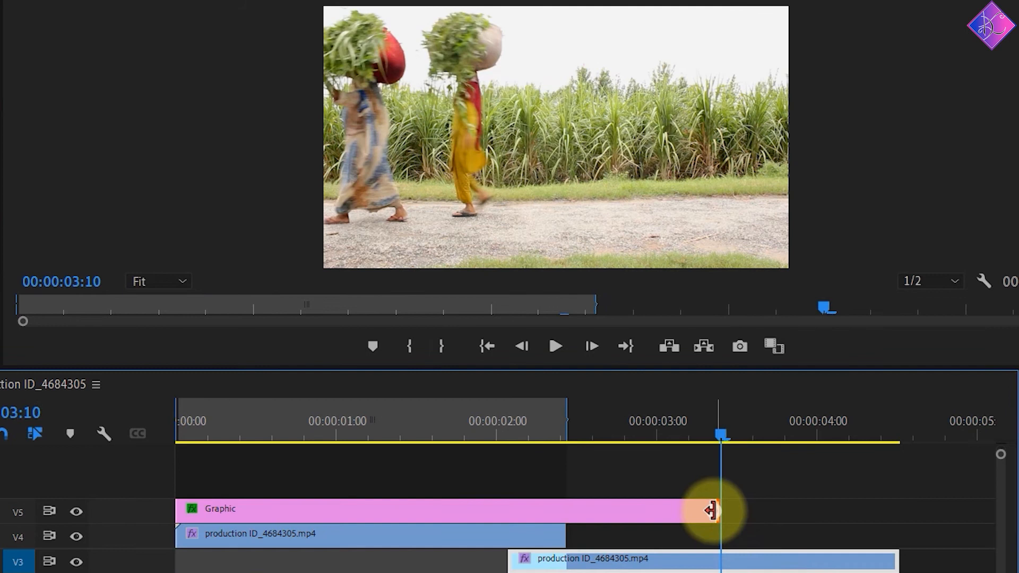
pyautogui.moveTo(717, 509); pyautogui.dragTo(900, 529)
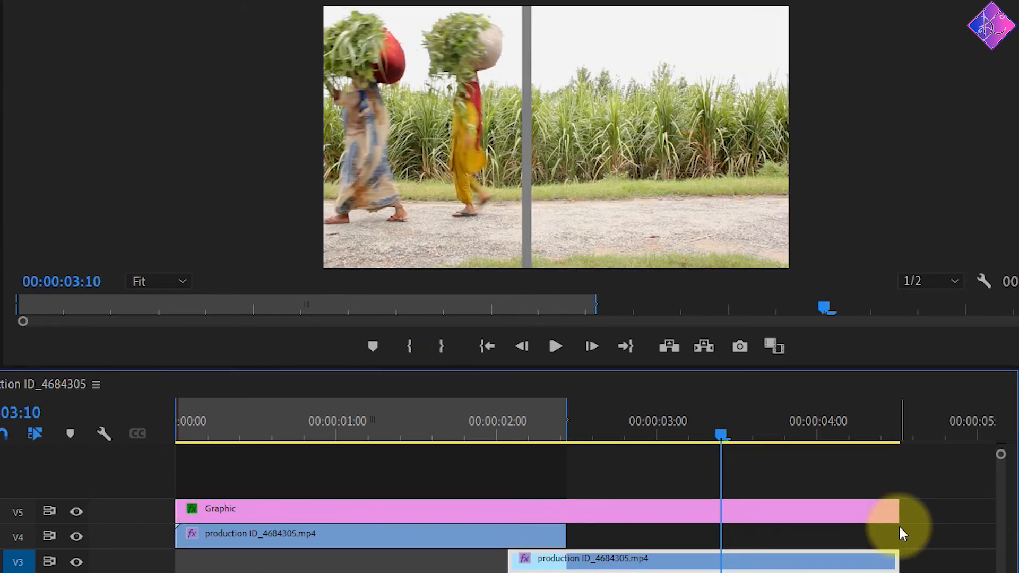